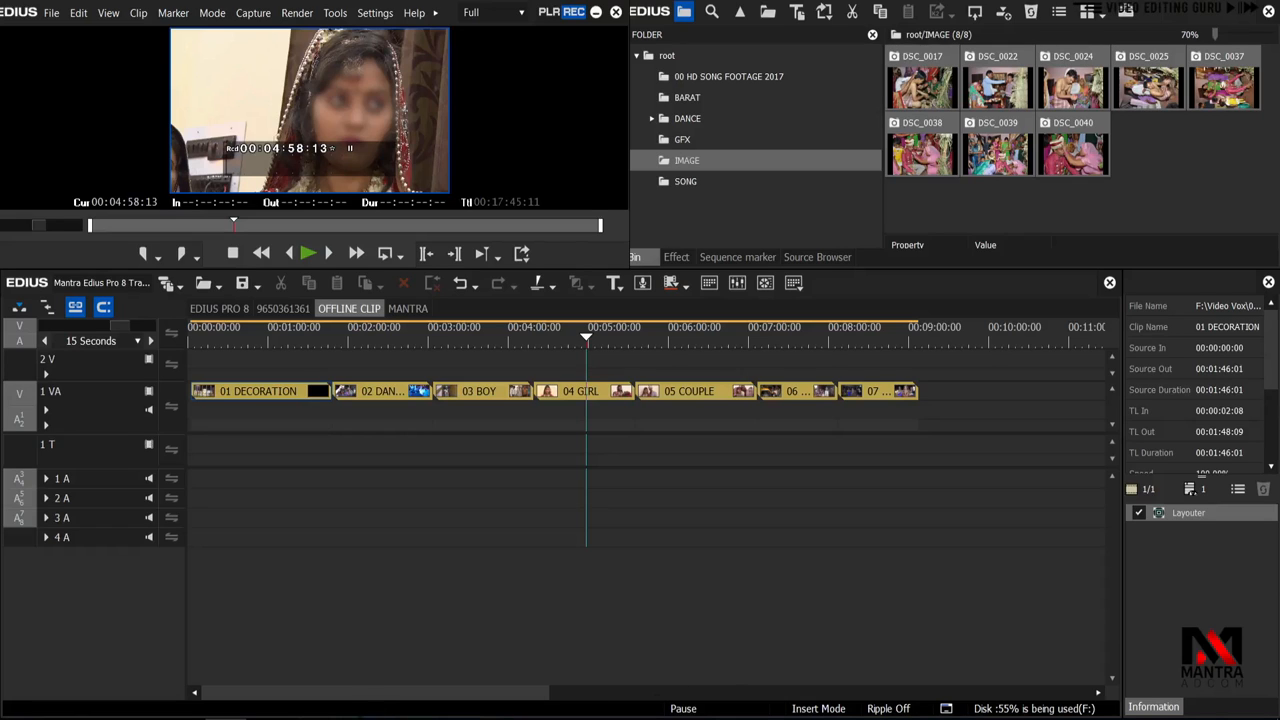
- Check the timeline footage by moving the playhead to the start of the 04 GIRL clip, at about 00:04:19:09
key("super+e")
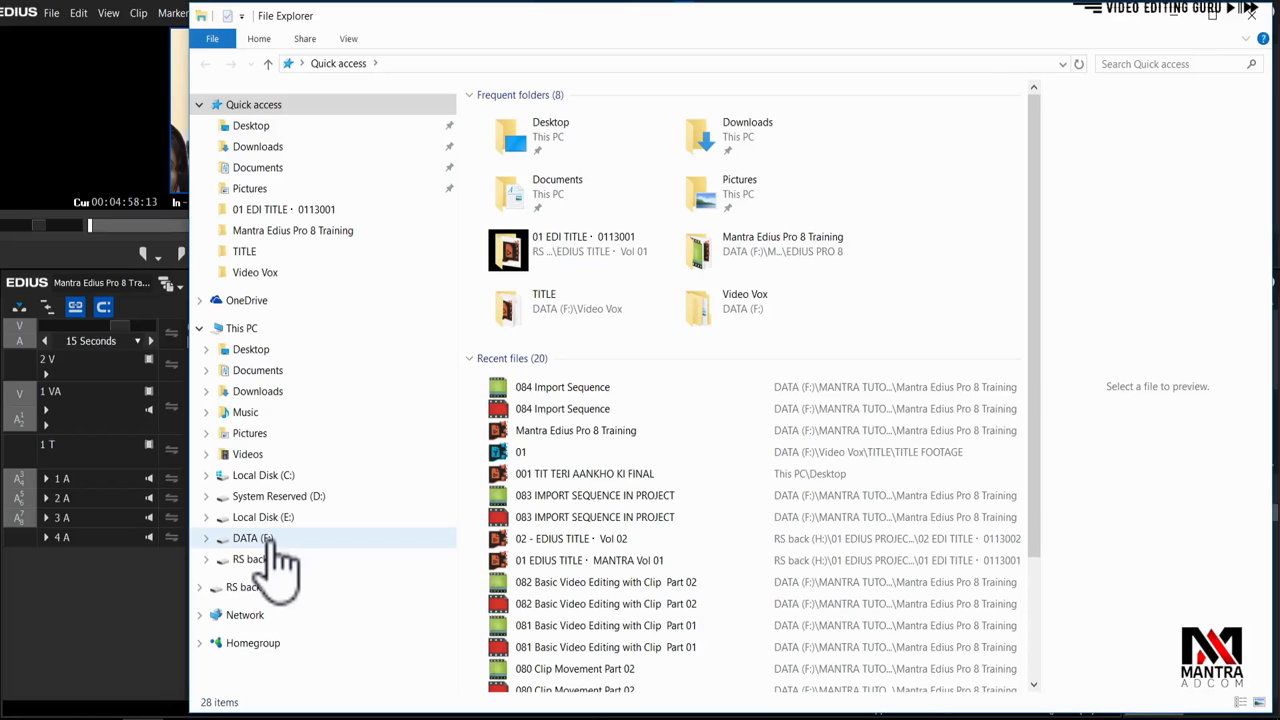
left_click(152, 592)
left_click(503, 340)
left_click_drag(503, 343, 537, 352)
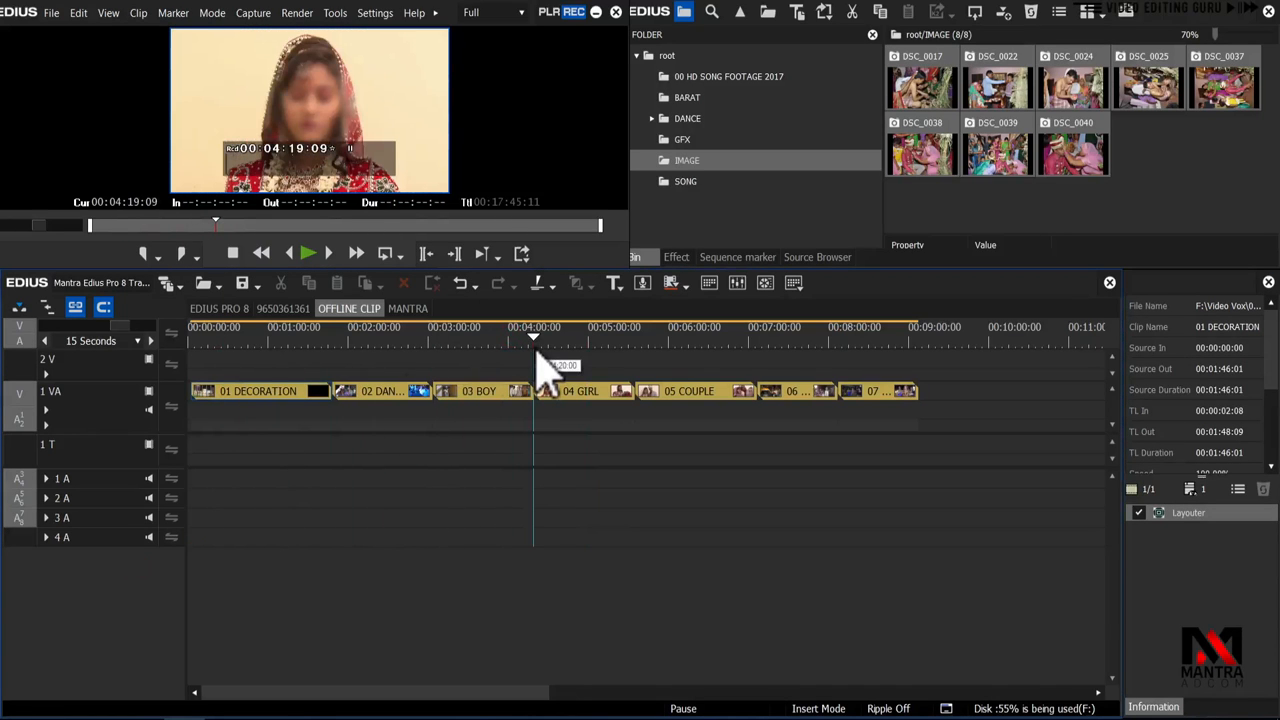
- From the 00 HD SONG FOOTAGE 2017 bin, show the 01 DECORATION clip's source folder in File Explorer and go up to Video Vox
left_click(385, 391)
left_click(748, 77)
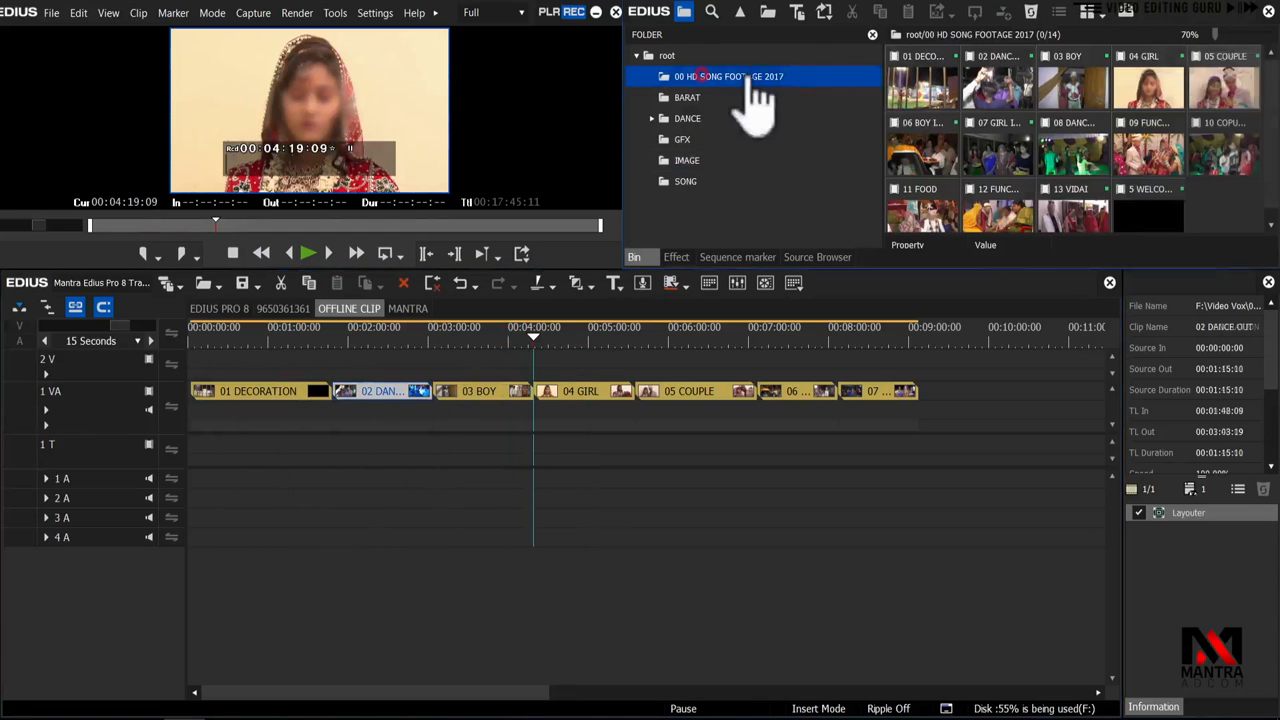
right_click(919, 96)
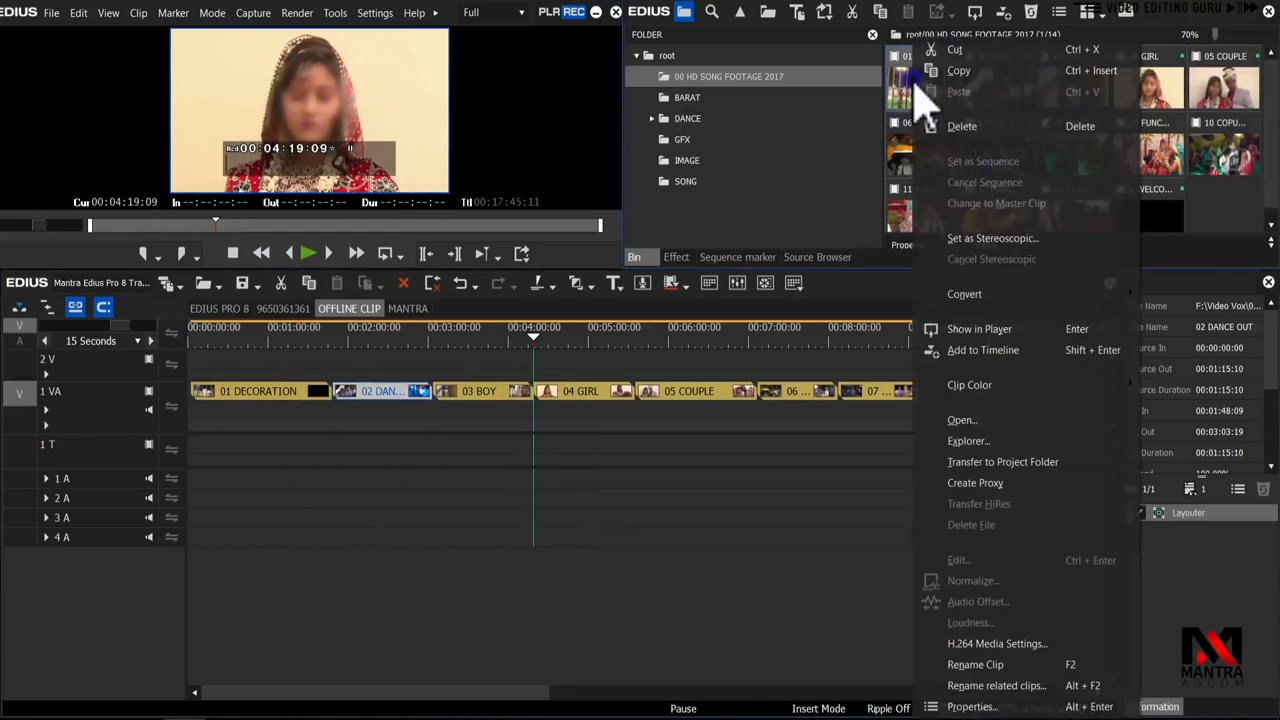
left_click(1006, 441)
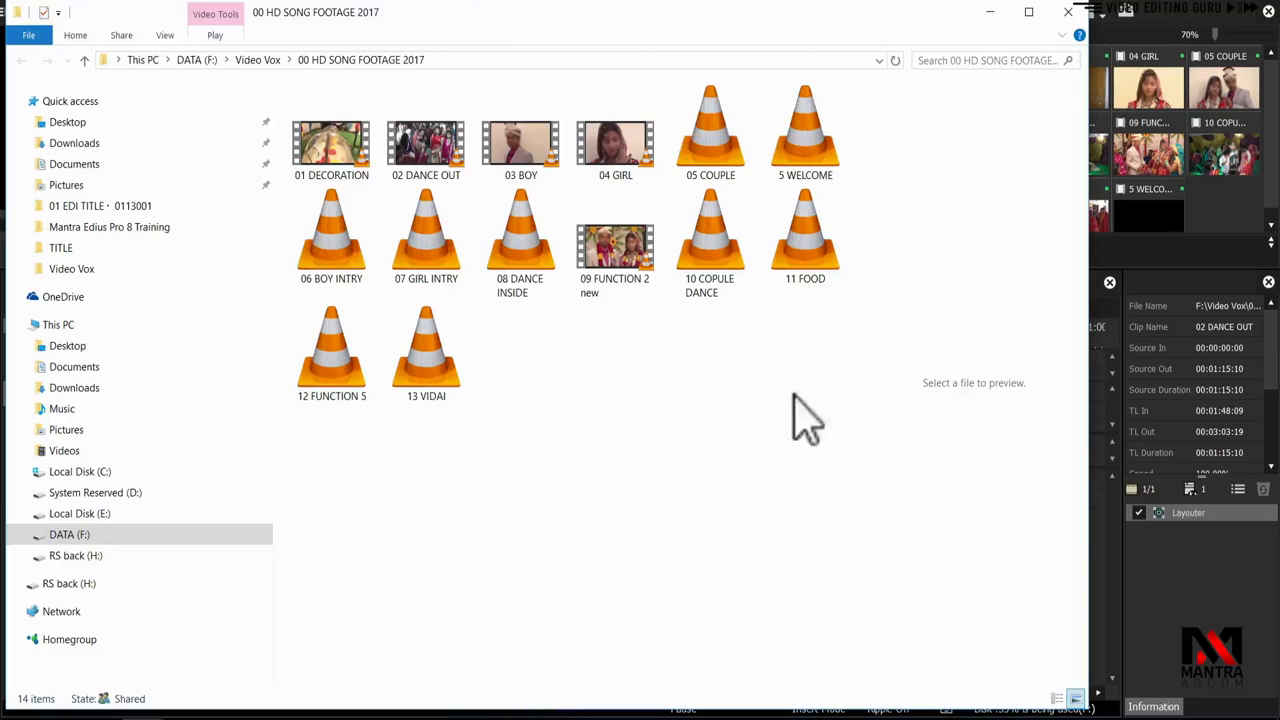
left_click(257, 60)
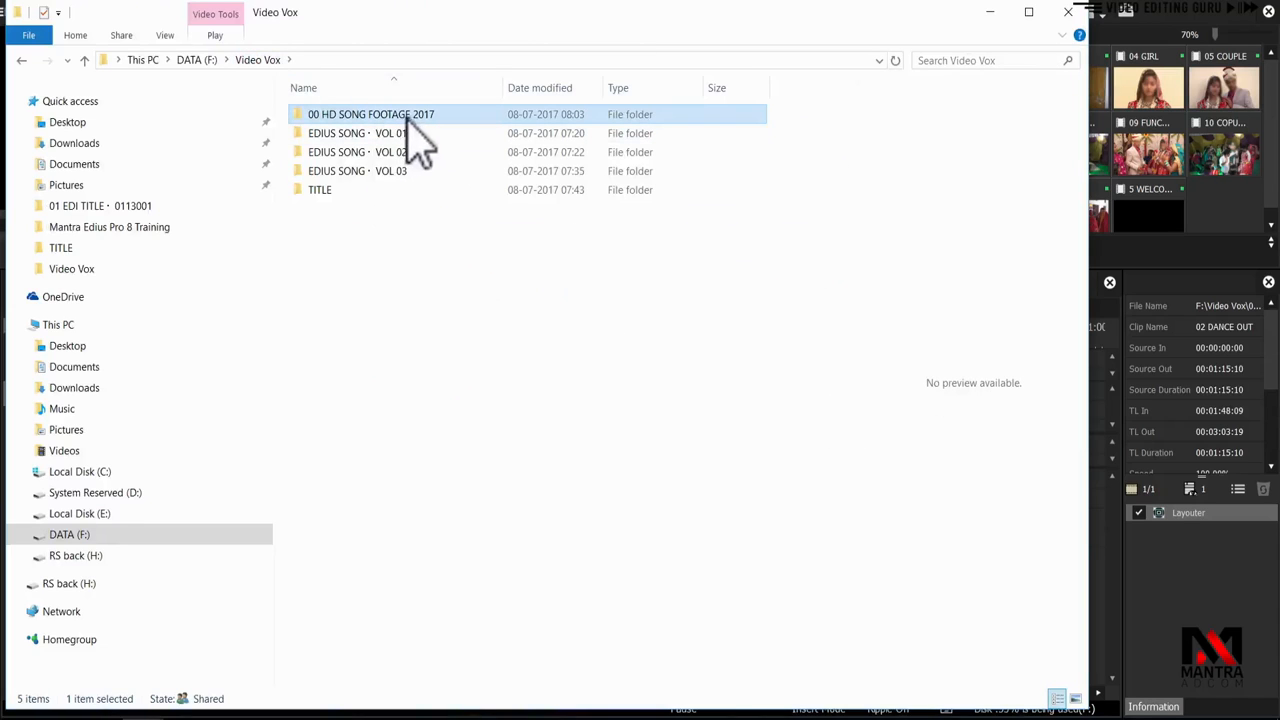
left_click(989, 12)
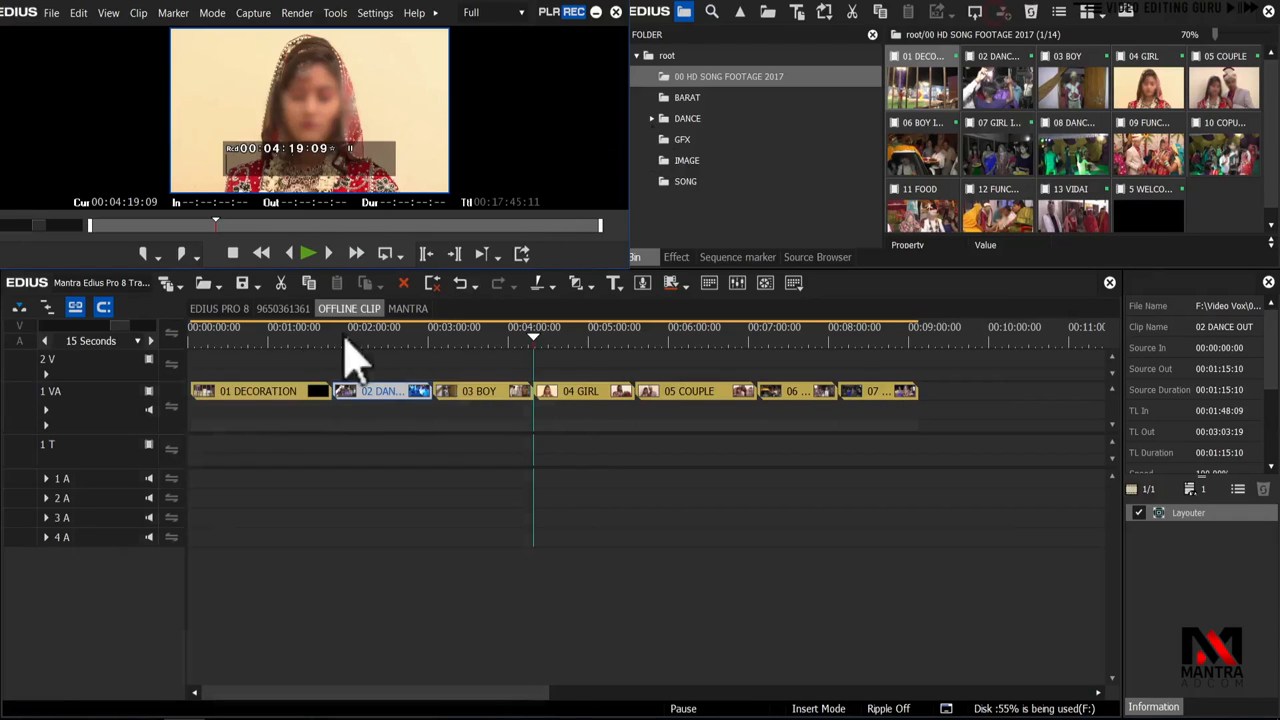
- Rename the 00 HD SONG FOOTAGE 2017 folder inside Video Vox by changing its leading 00, and switch back to EDIUS
mouse_move(178, 708)
left_click(210, 688)
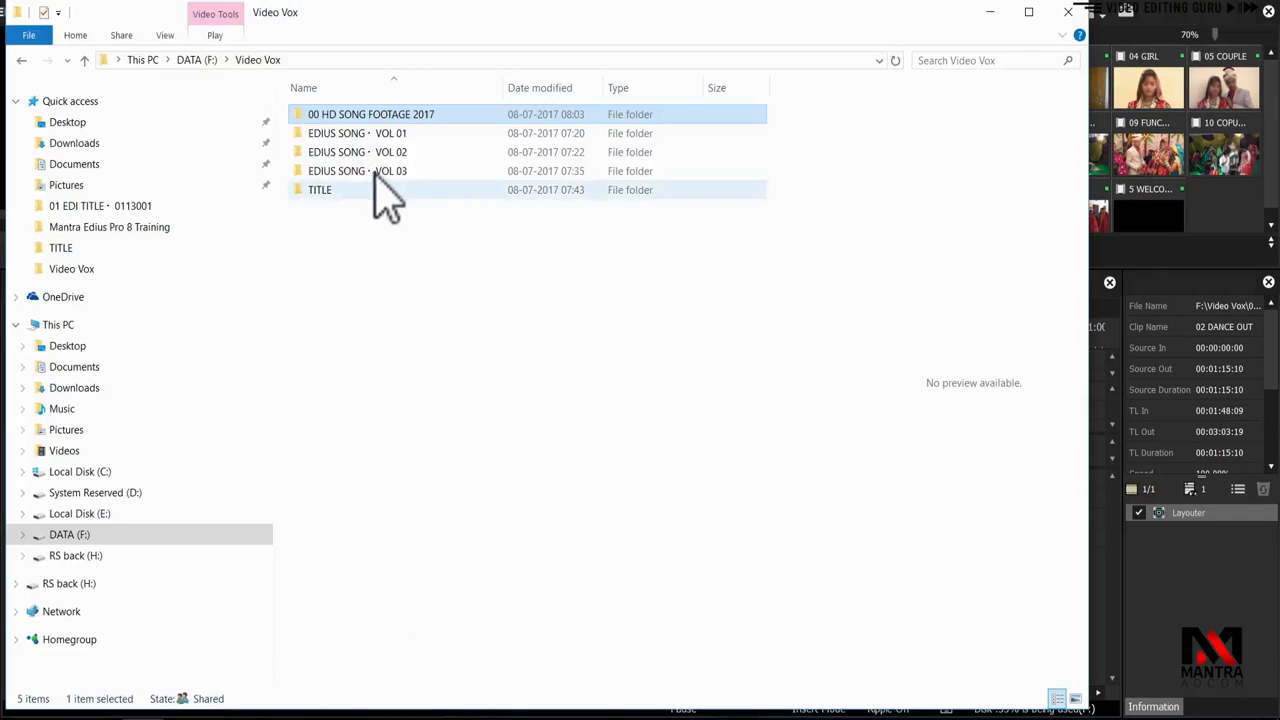
left_click(385, 116)
double_click(313, 114)
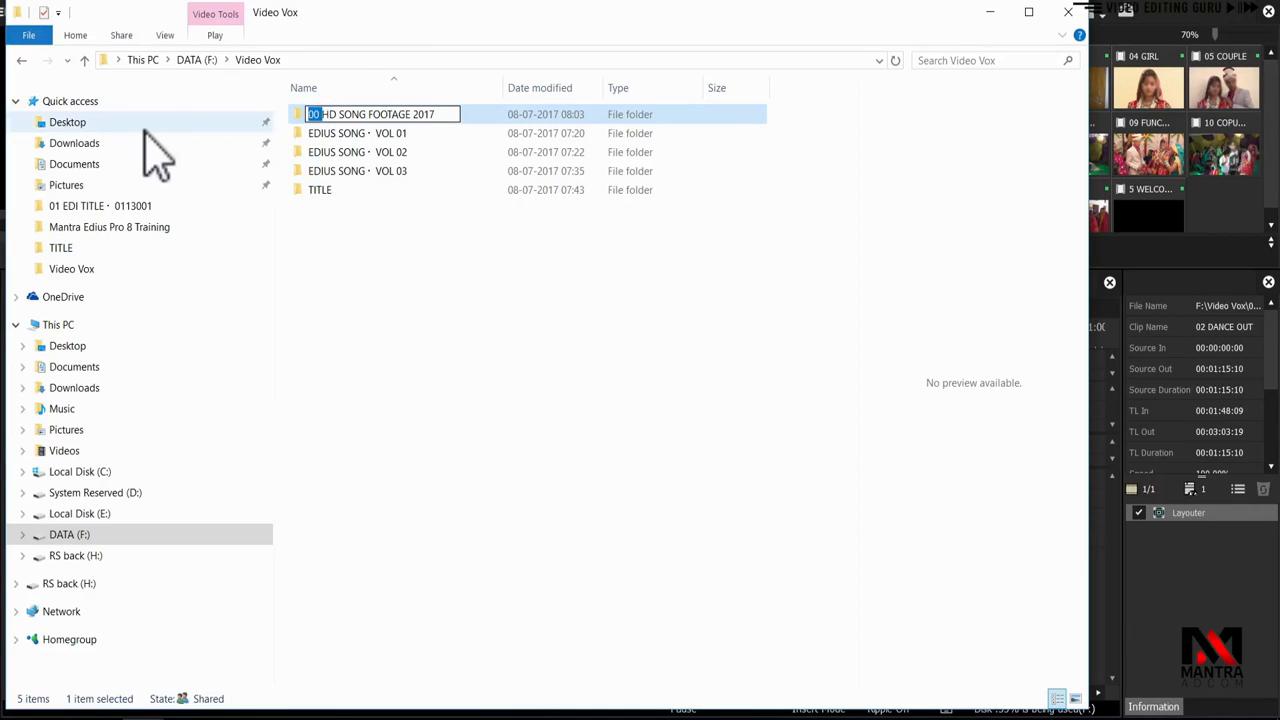
left_click(1157, 597)
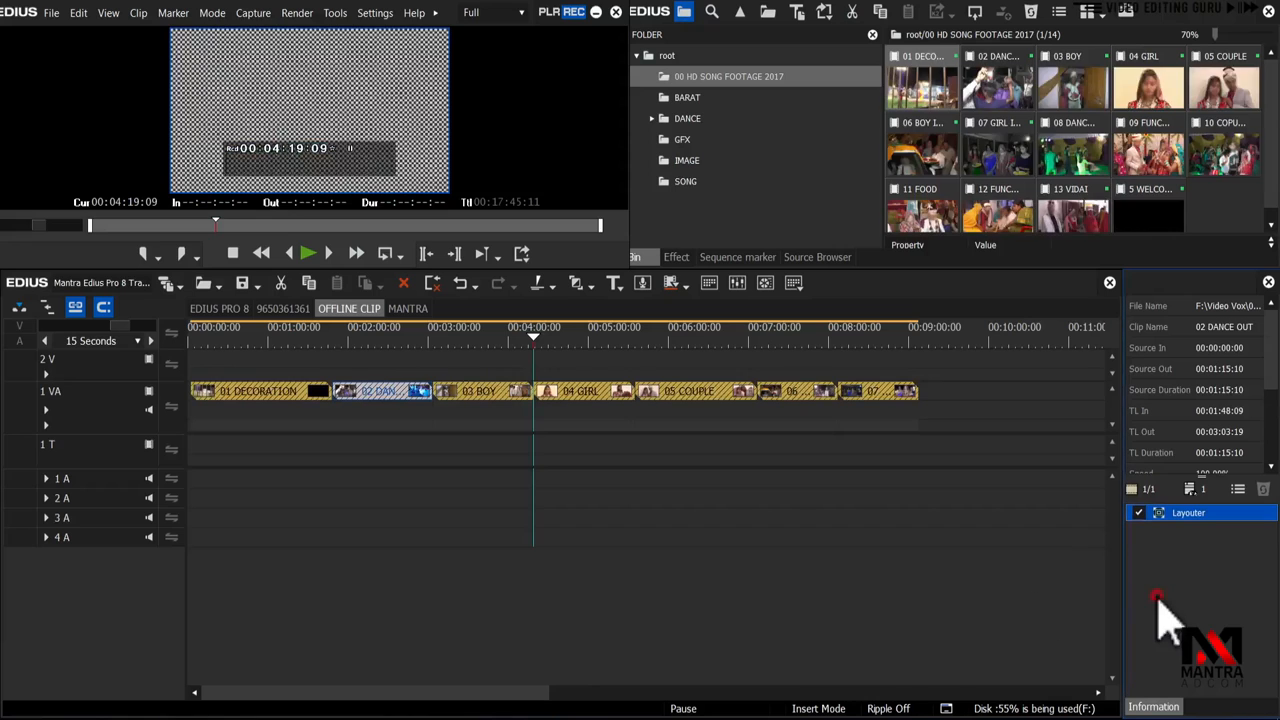
- Move the playhead to about 00:00:42:13 and open the clip restoration dialog for the project's offline clips
left_click(444, 343)
left_click_drag(434, 343, 244, 386)
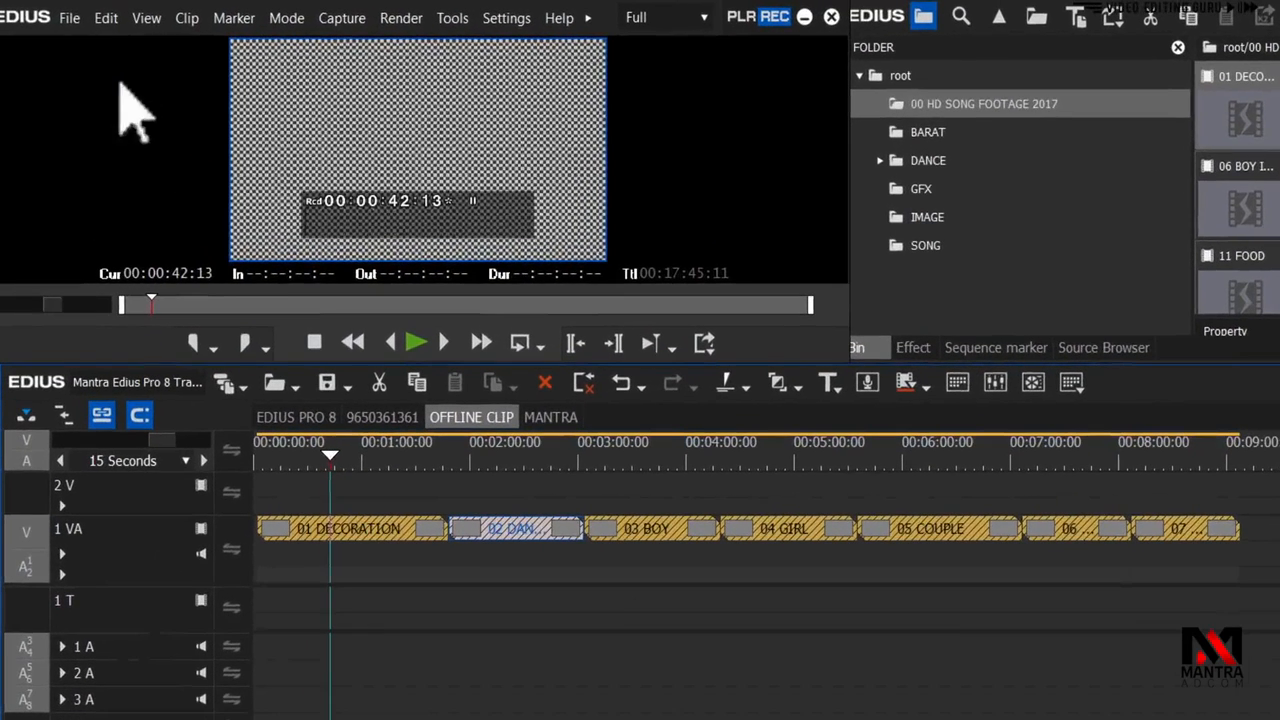
left_click(69, 18)
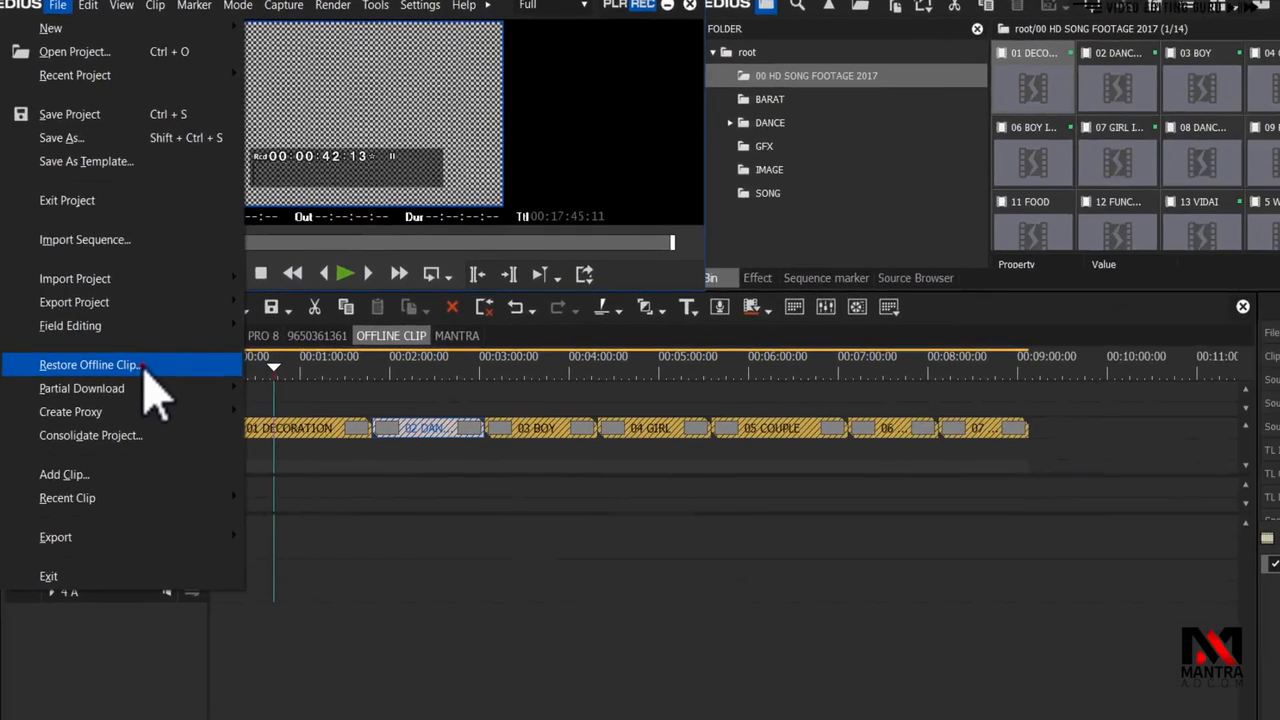
left_click(173, 453)
left_click_drag(580, 516, 587, 486)
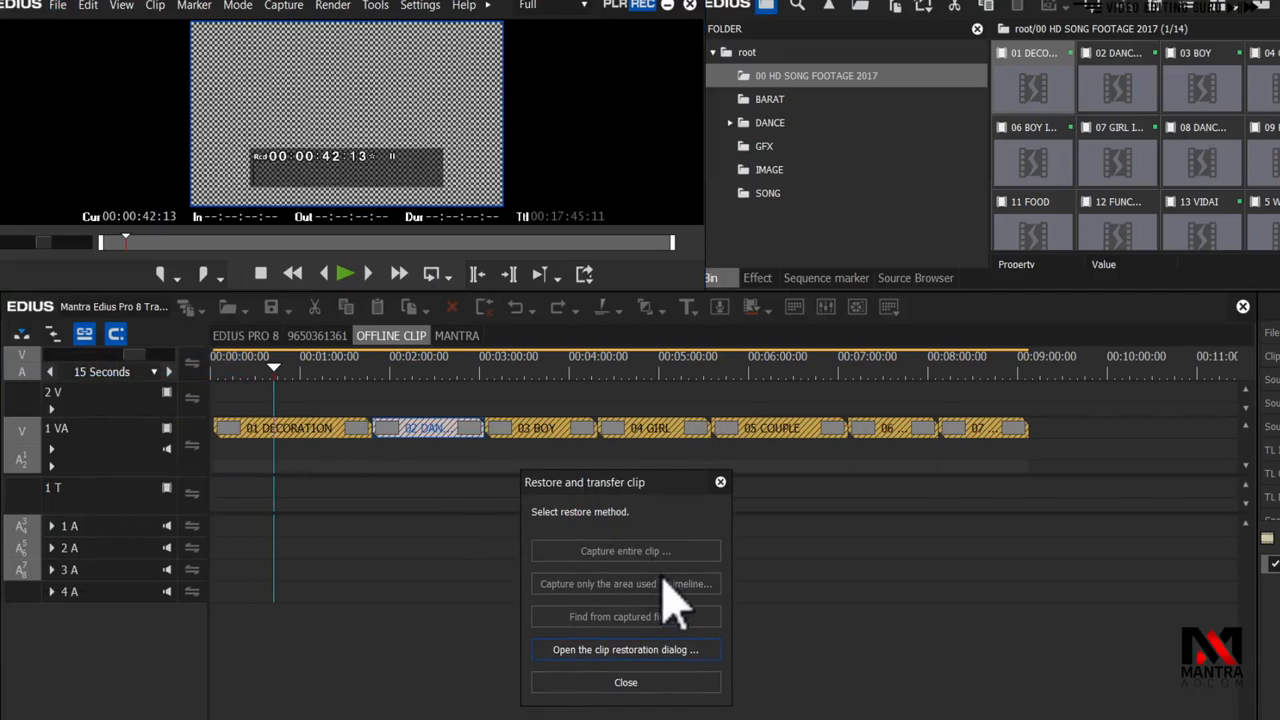
left_click(630, 652)
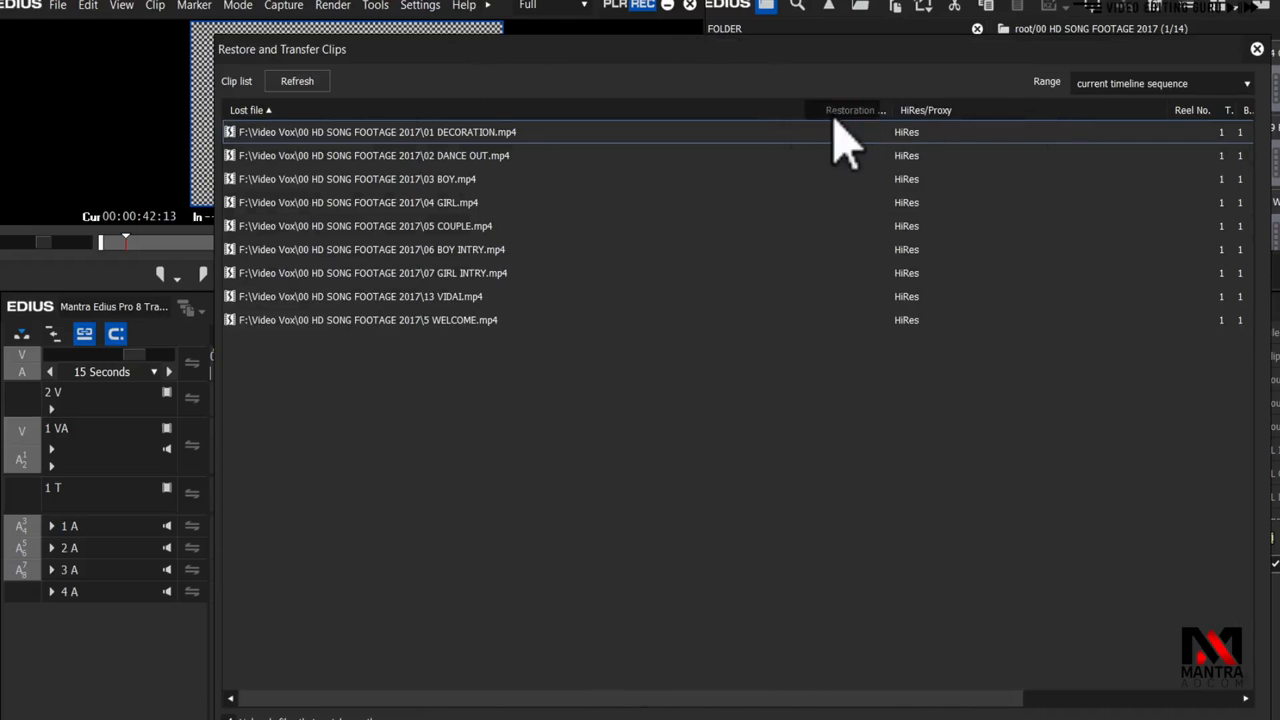
- Widen the Restoration Method column in the lost clip list and move it behind the Timecode column
left_click_drag(886, 112, 814, 112)
left_click(750, 132)
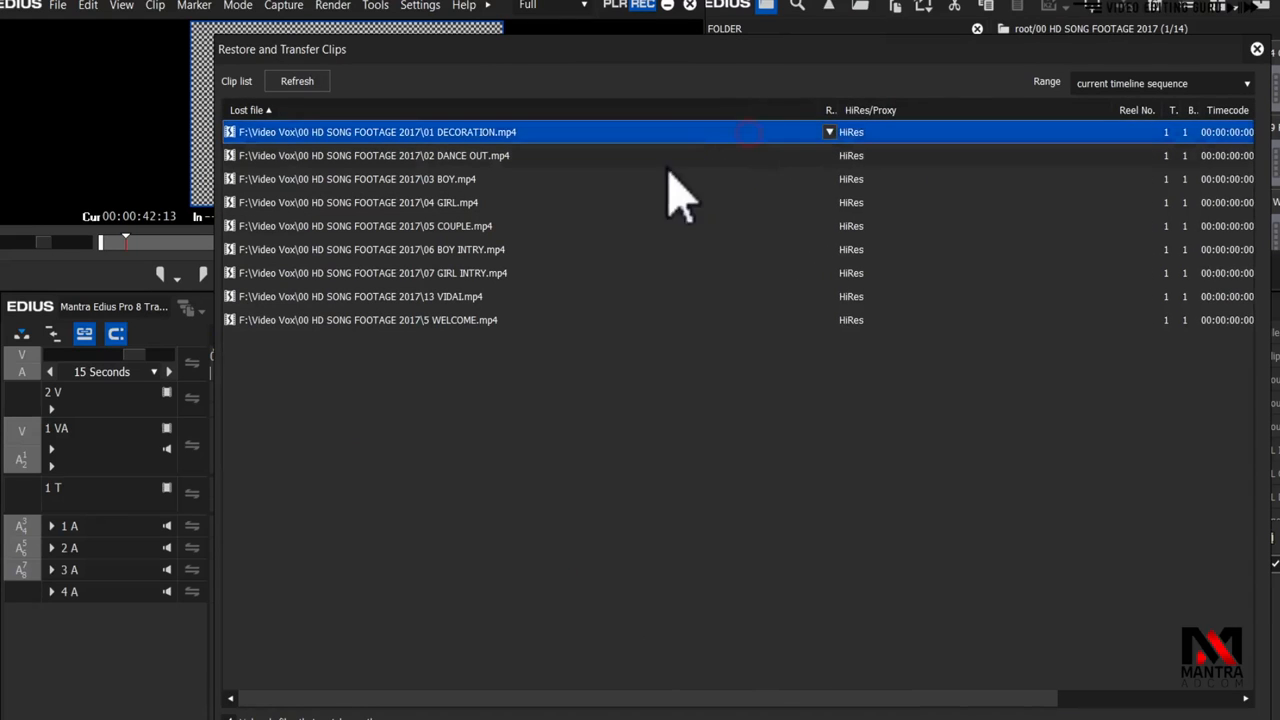
left_click(634, 178)
left_click_drag(834, 109, 980, 114)
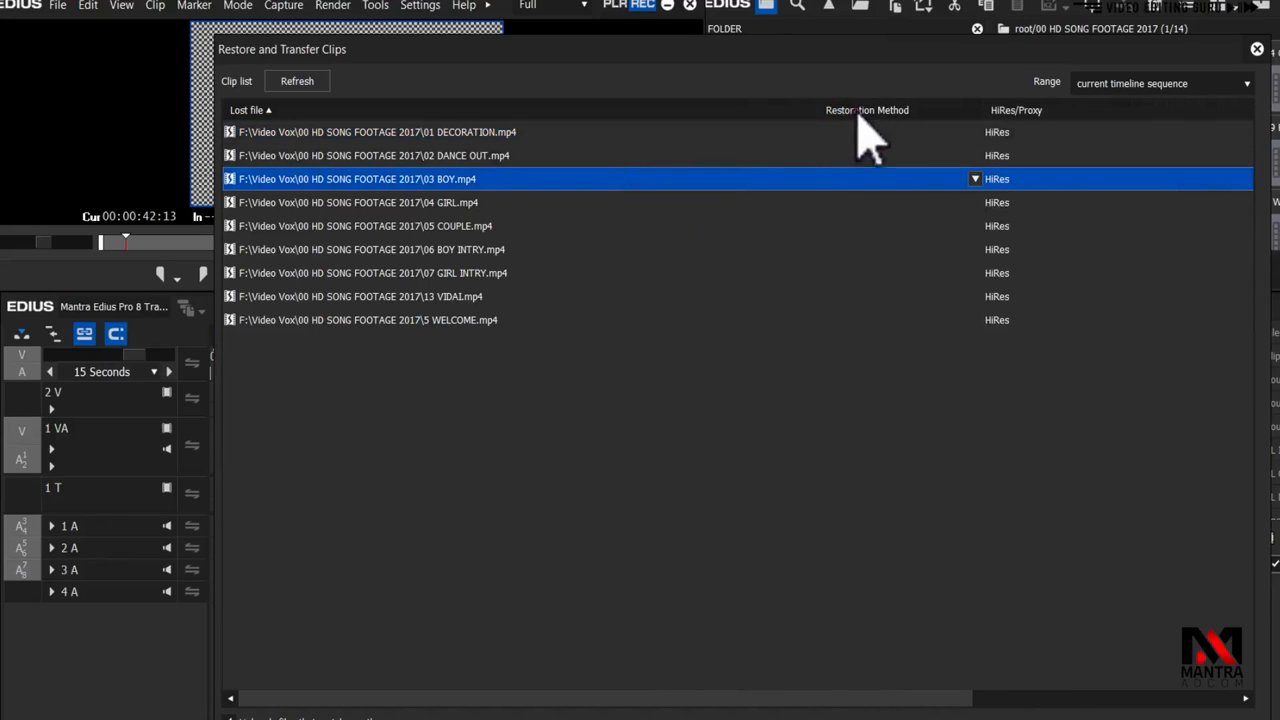
mouse_move(1245, 101)
left_mouse_down()
mouse_move(1259, 103)
mouse_move(1245, 108)
left_mouse_up()
left_click_drag(910, 700, 1168, 700)
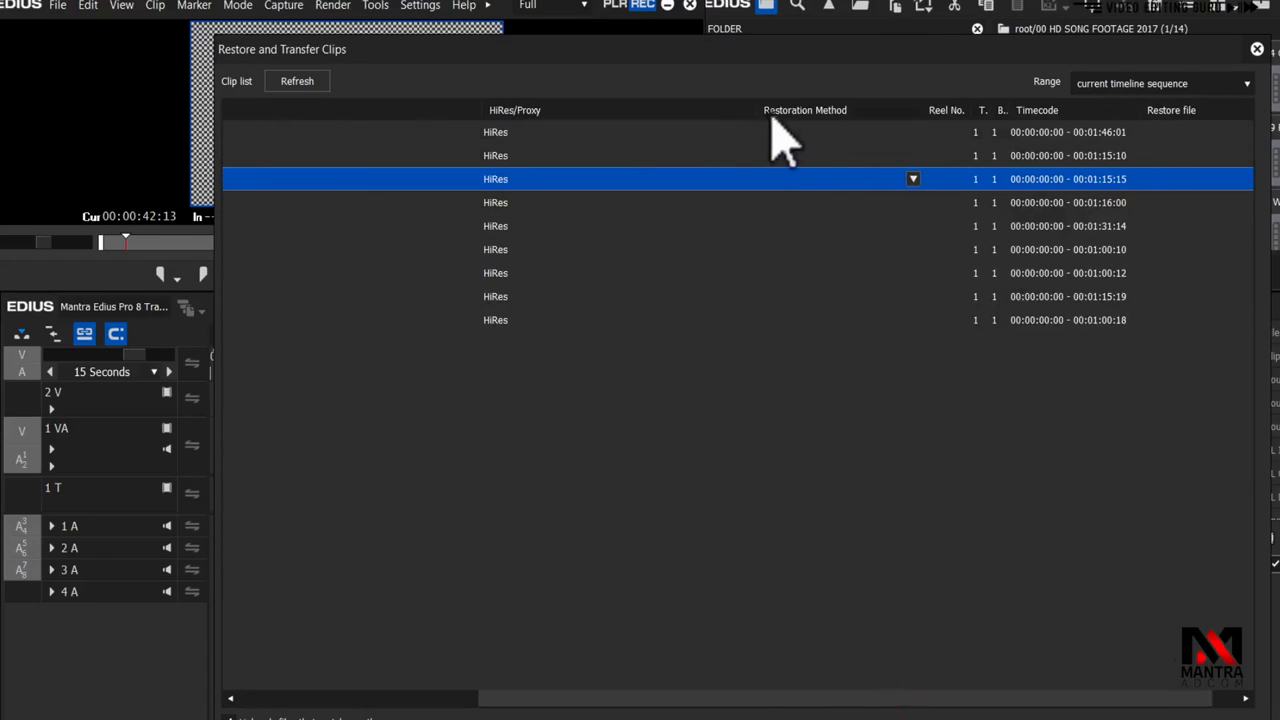
left_click_drag(980, 700, 488, 700)
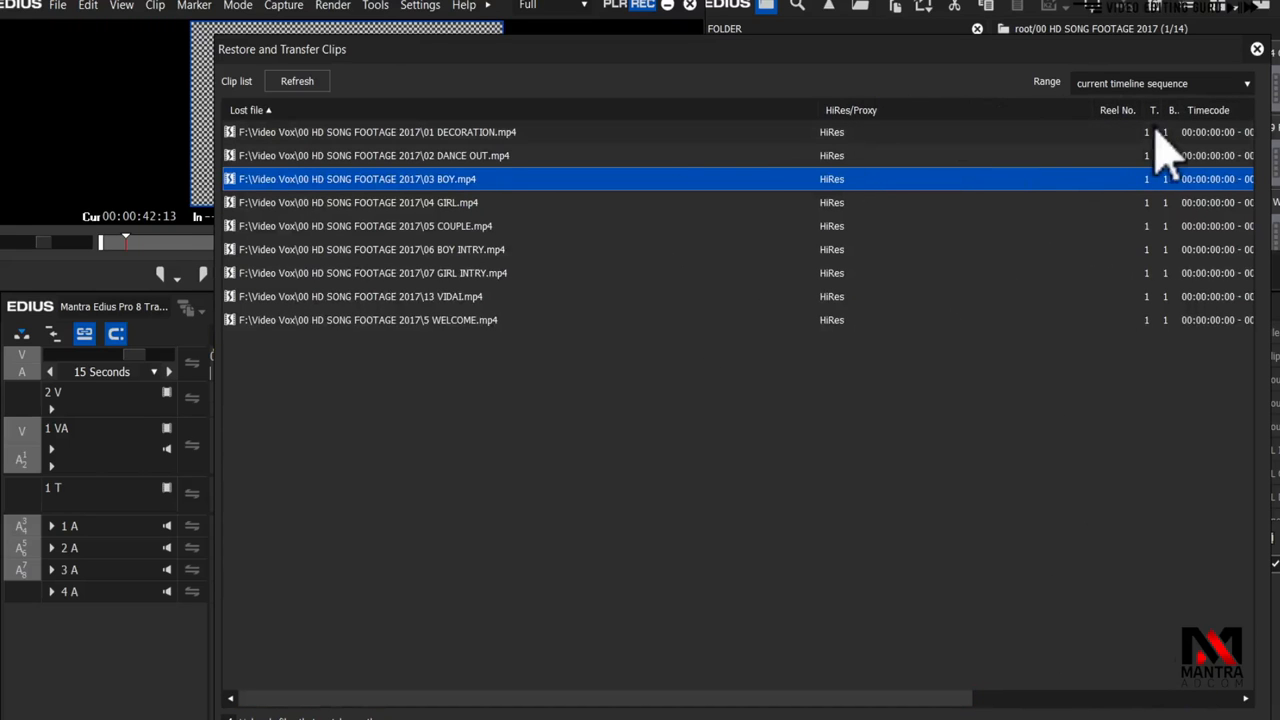
- Narrow the Lost file and Reel No. columns and place the Restoration Method column directly after Lost file
left_click_drag(815, 110, 666, 103)
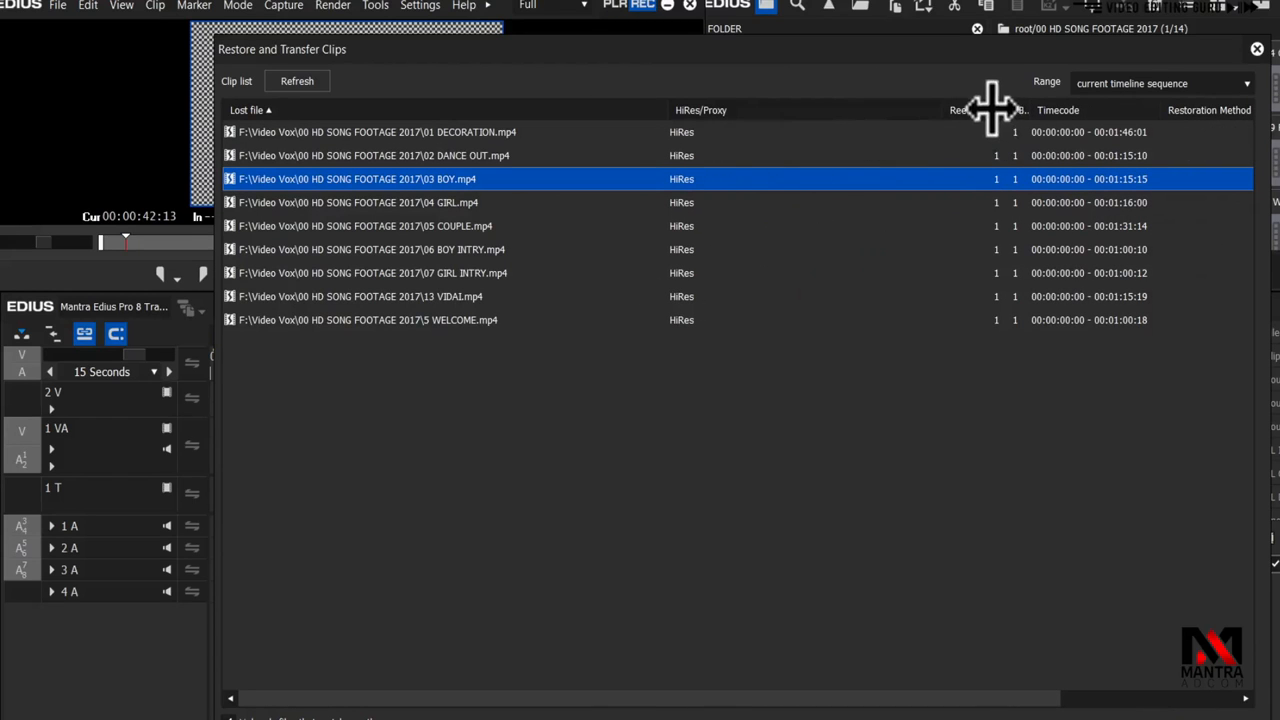
left_click_drag(989, 109, 857, 114)
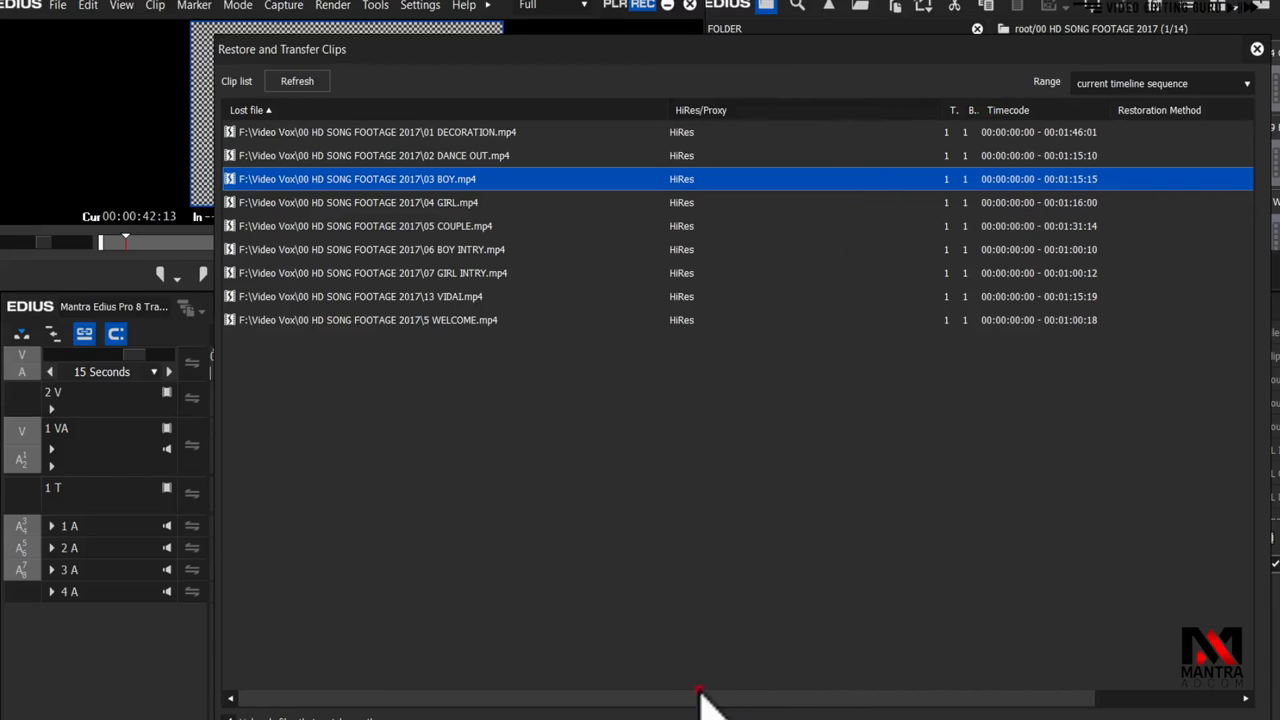
left_click_drag(737, 698, 1086, 157)
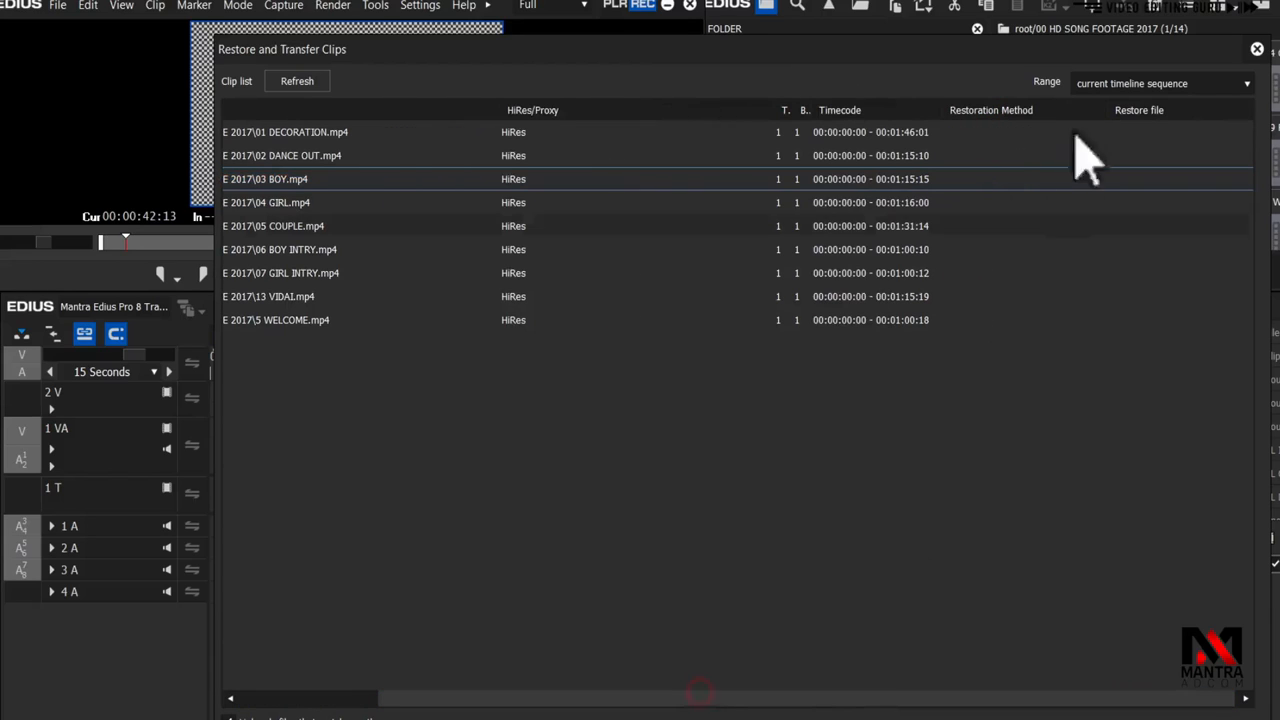
left_click(999, 110)
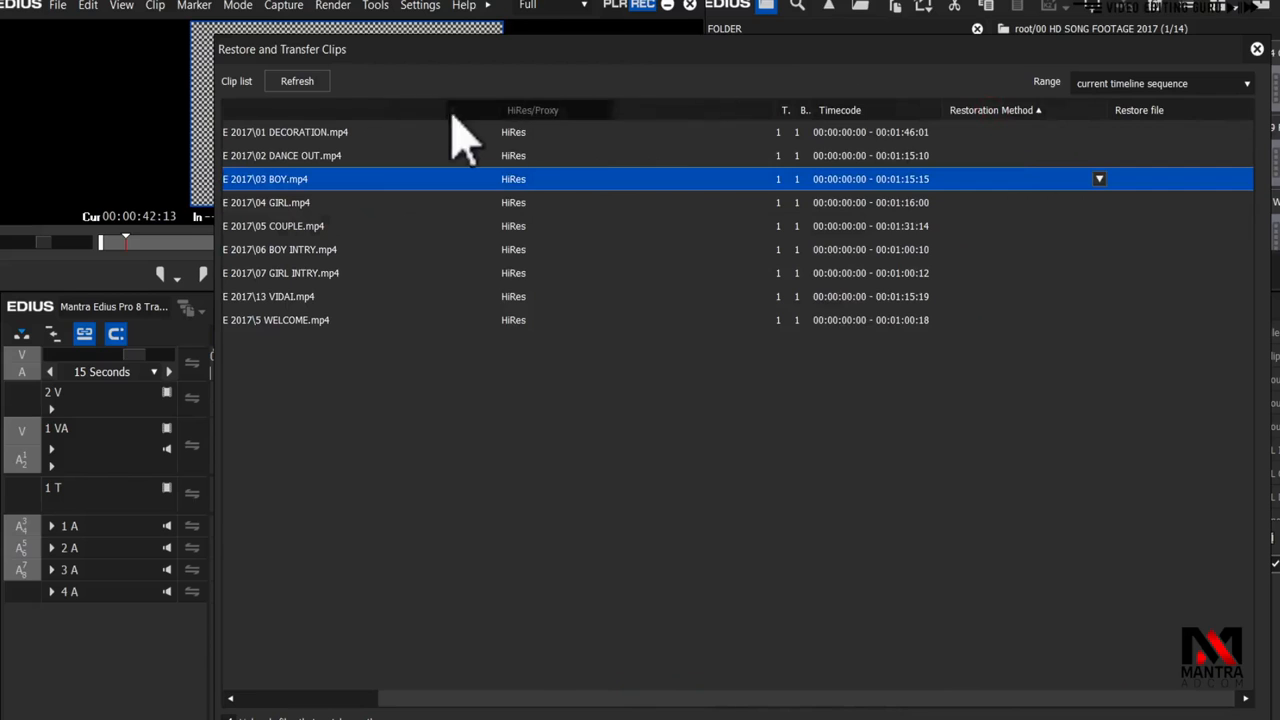
left_click_drag(443, 118, 443, 119)
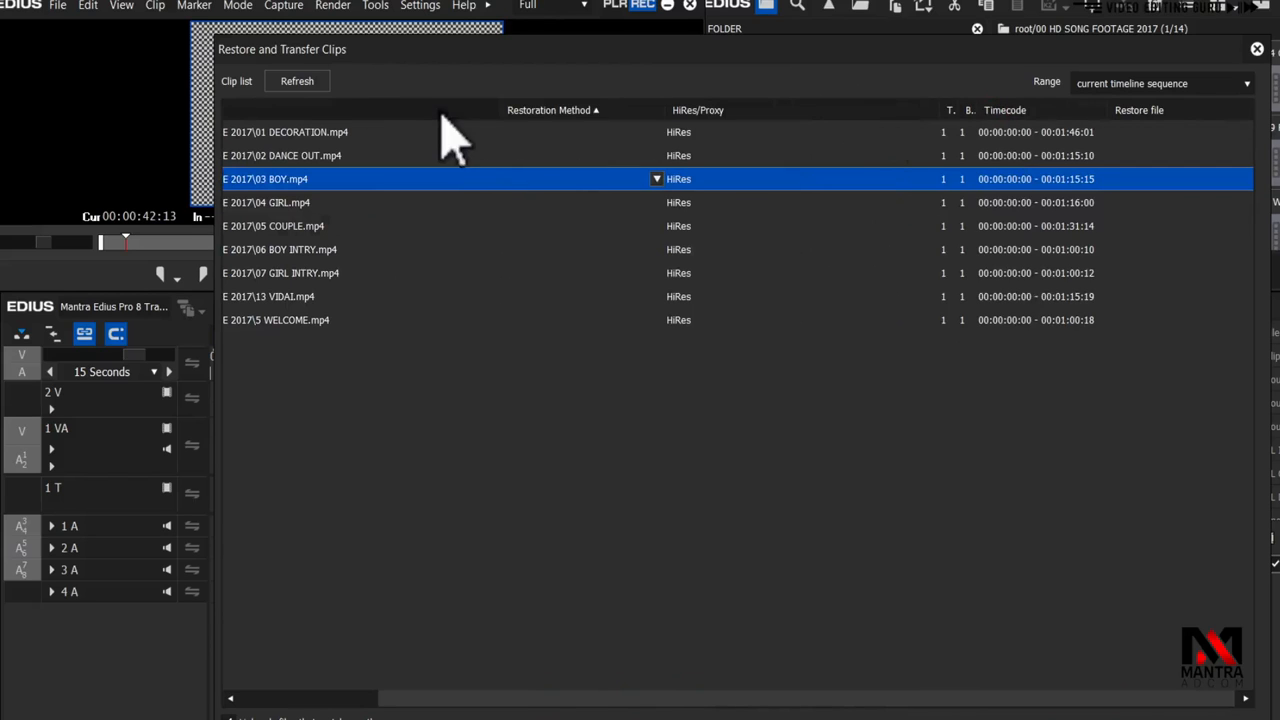
left_click_drag(923, 695, 395, 660)
- Examine the lost file entries 01 DECORATION.mp4 and 02 DANCE OUT.mp4 and the restoration methods offered for 01 DECORATION.mp4
left_click(588, 133)
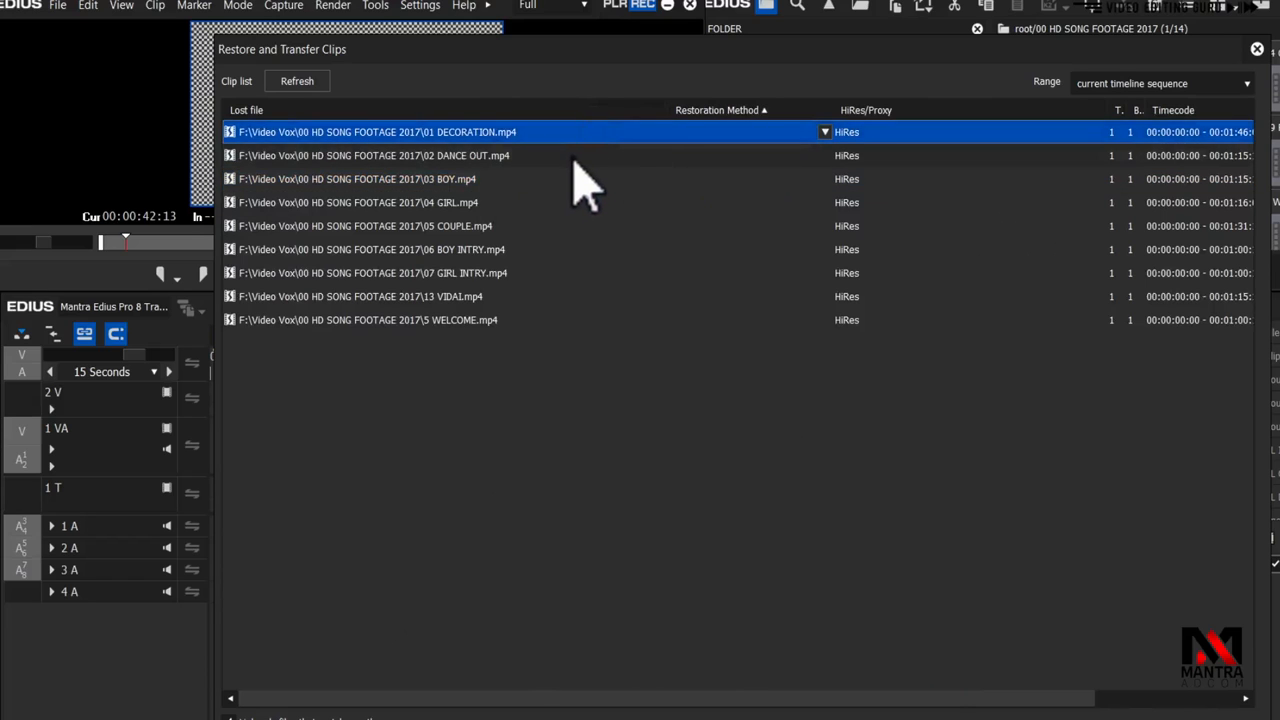
left_click(570, 157)
left_click(568, 132)
left_click(556, 155)
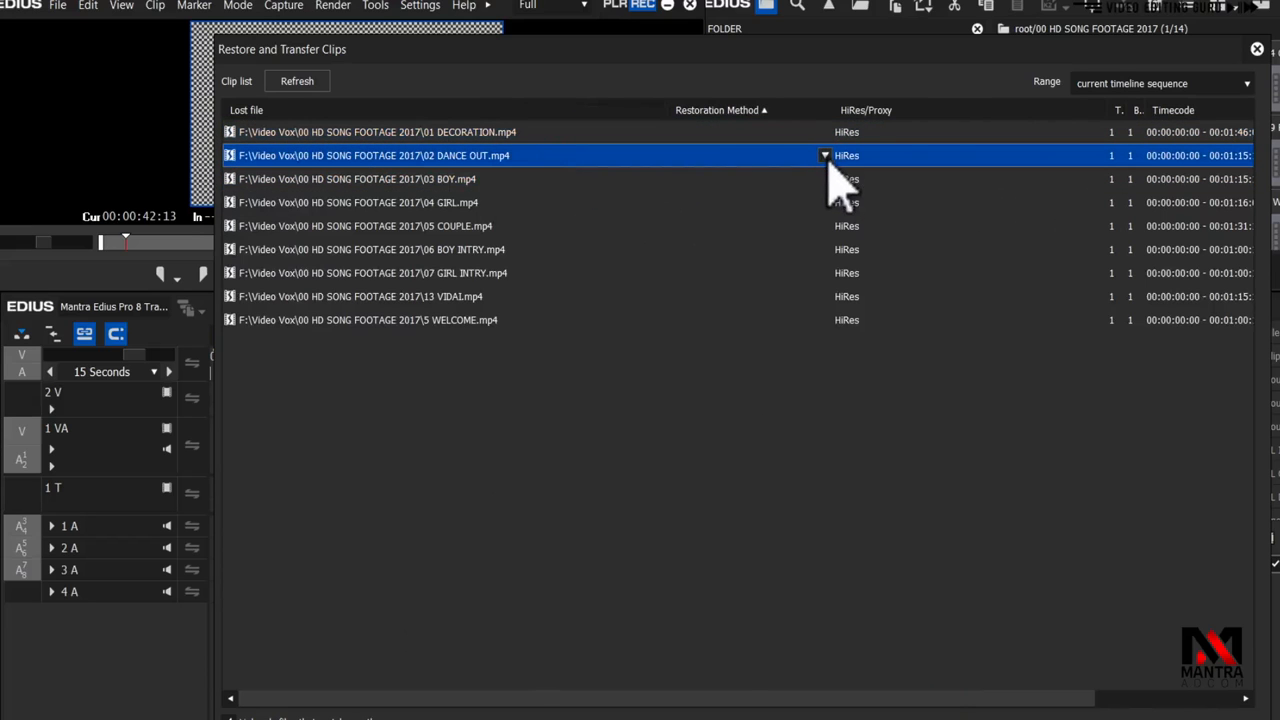
left_click(760, 132)
left_click(548, 138)
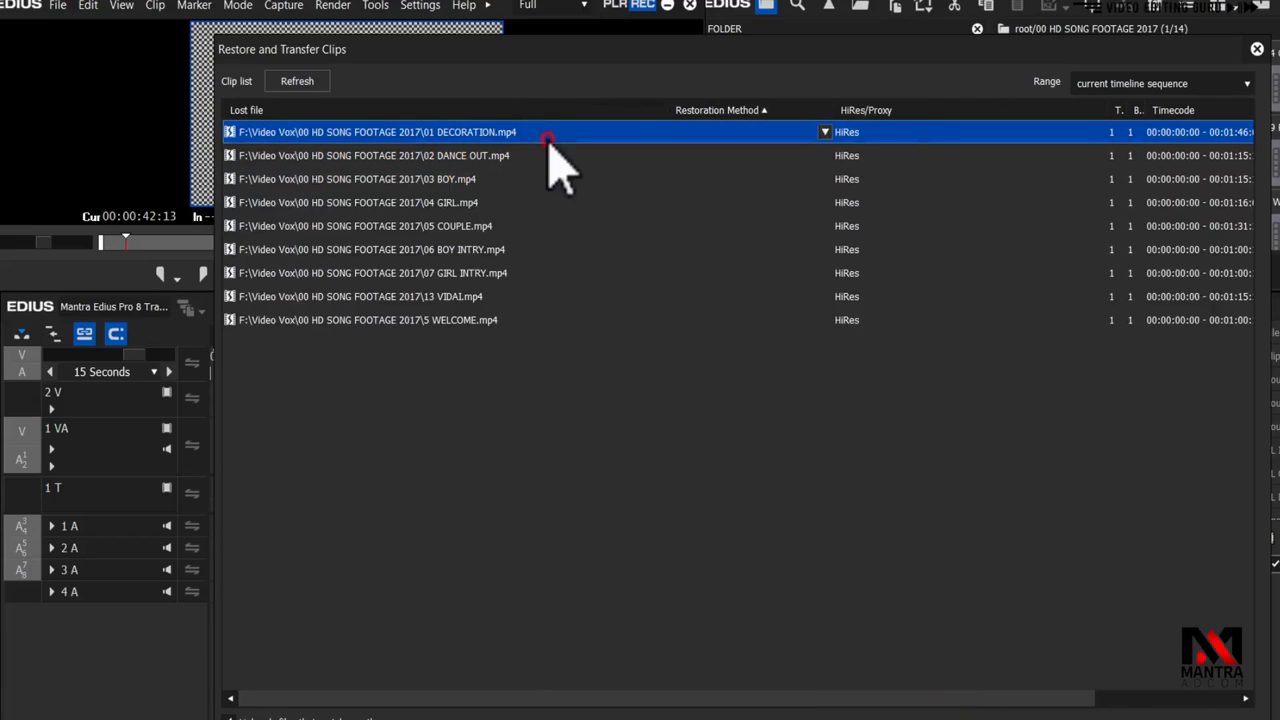
left_click(825, 132)
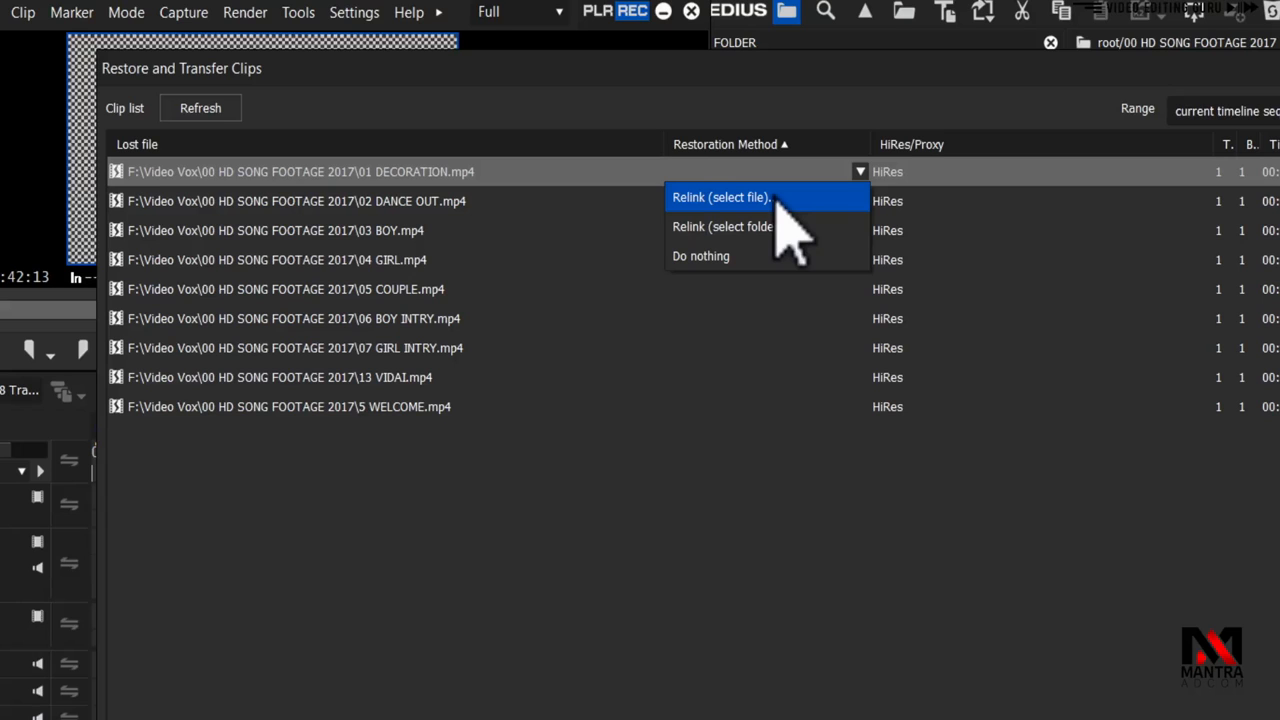
left_click(651, 502)
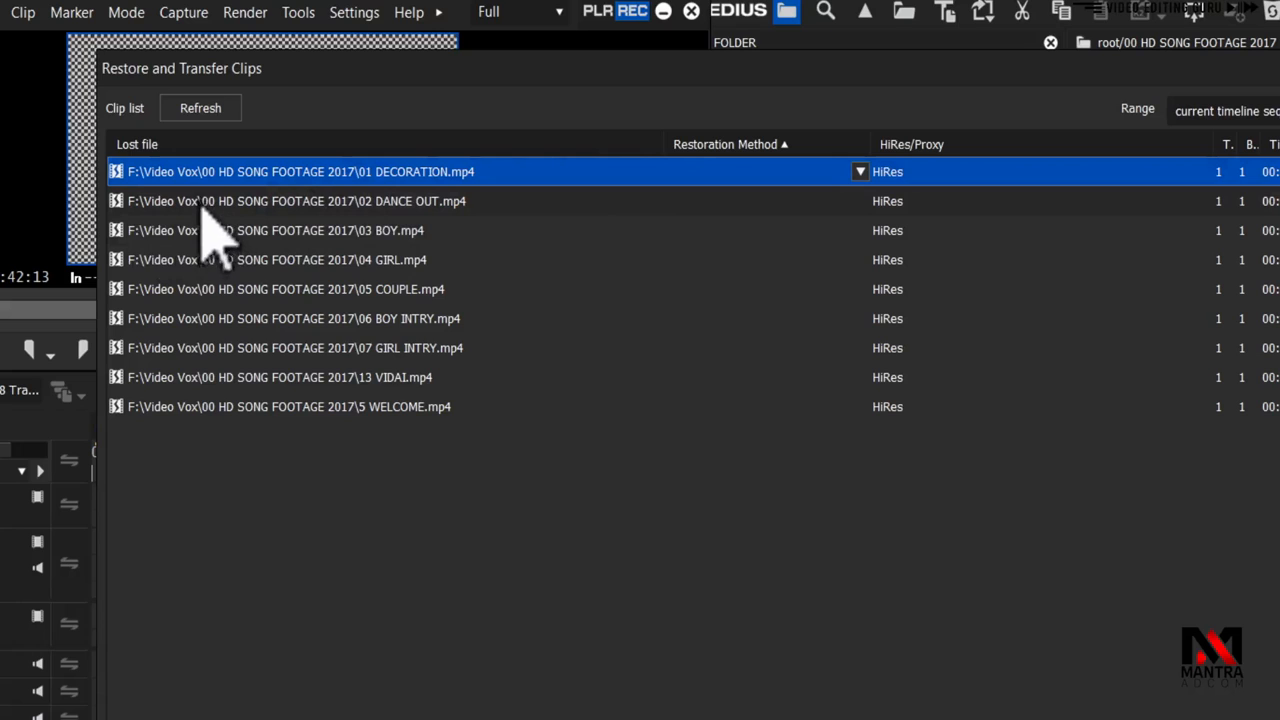
left_click(338, 201)
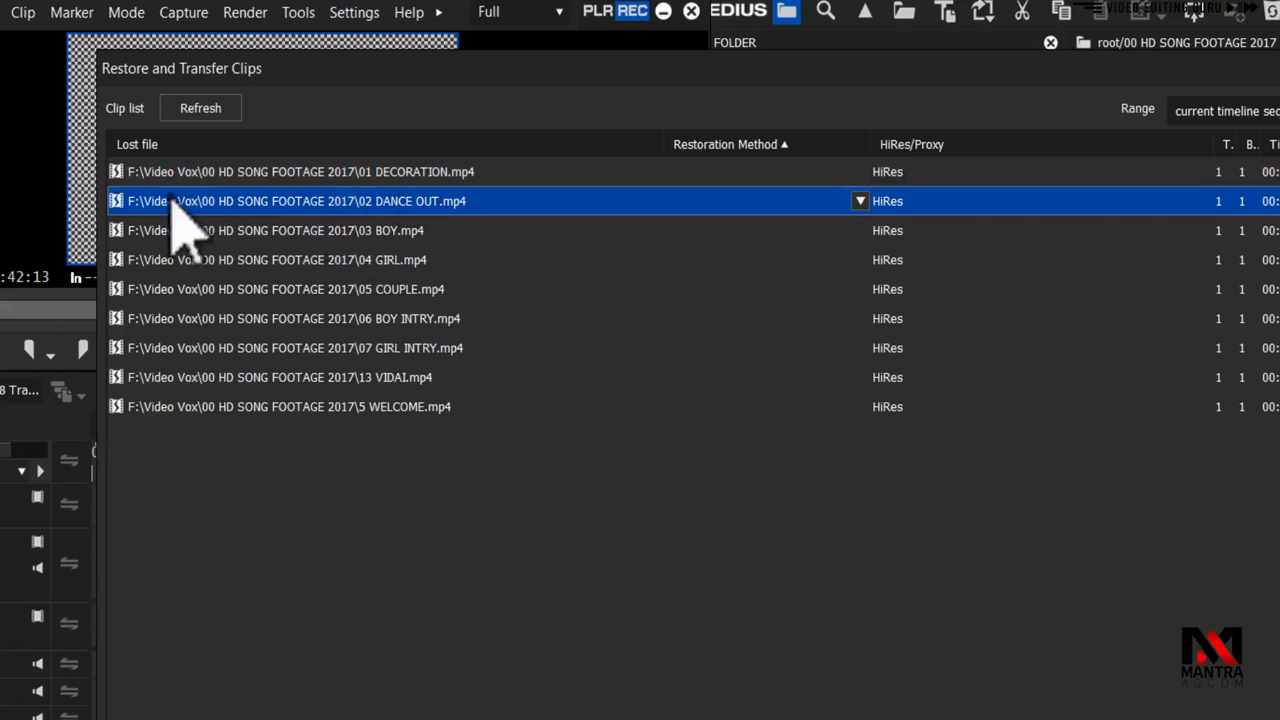
left_click(437, 172)
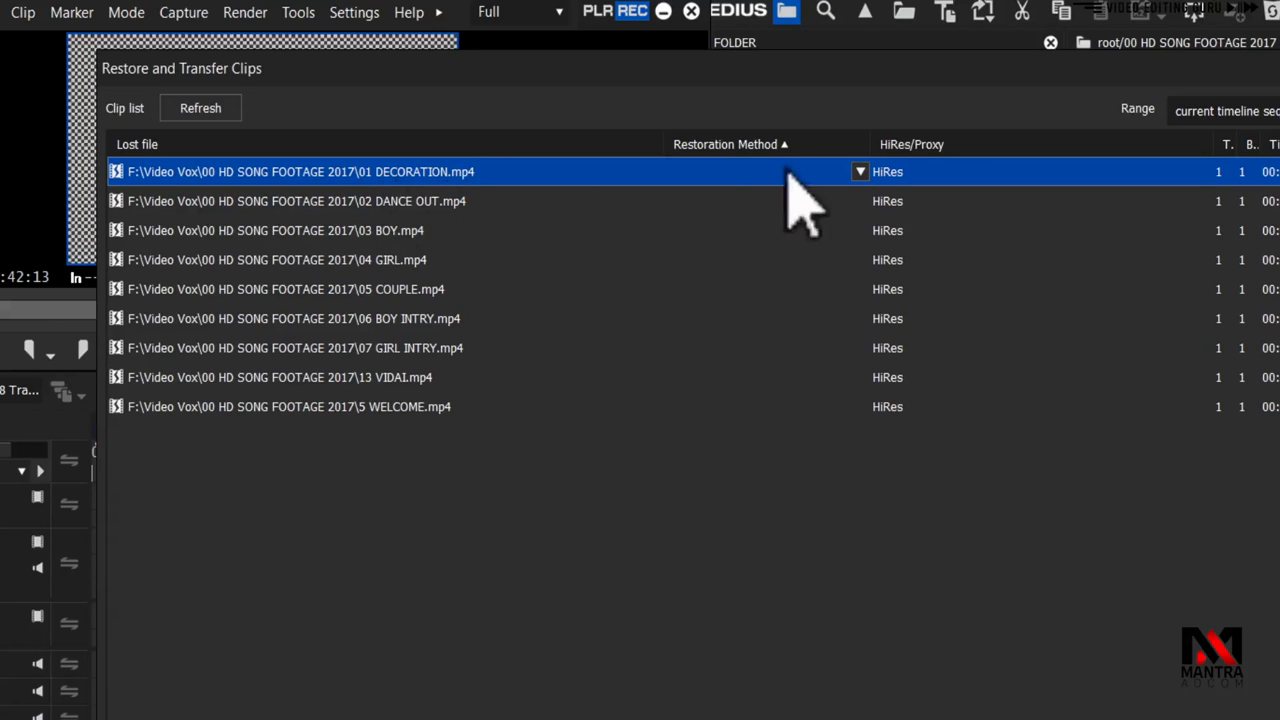
- Start relinking the lost 01 DECORATION.mp4 by file and pick 01 DECORATION in F:\Video Vox\HD SONG FOOTAGE 2017
left_click(861, 173)
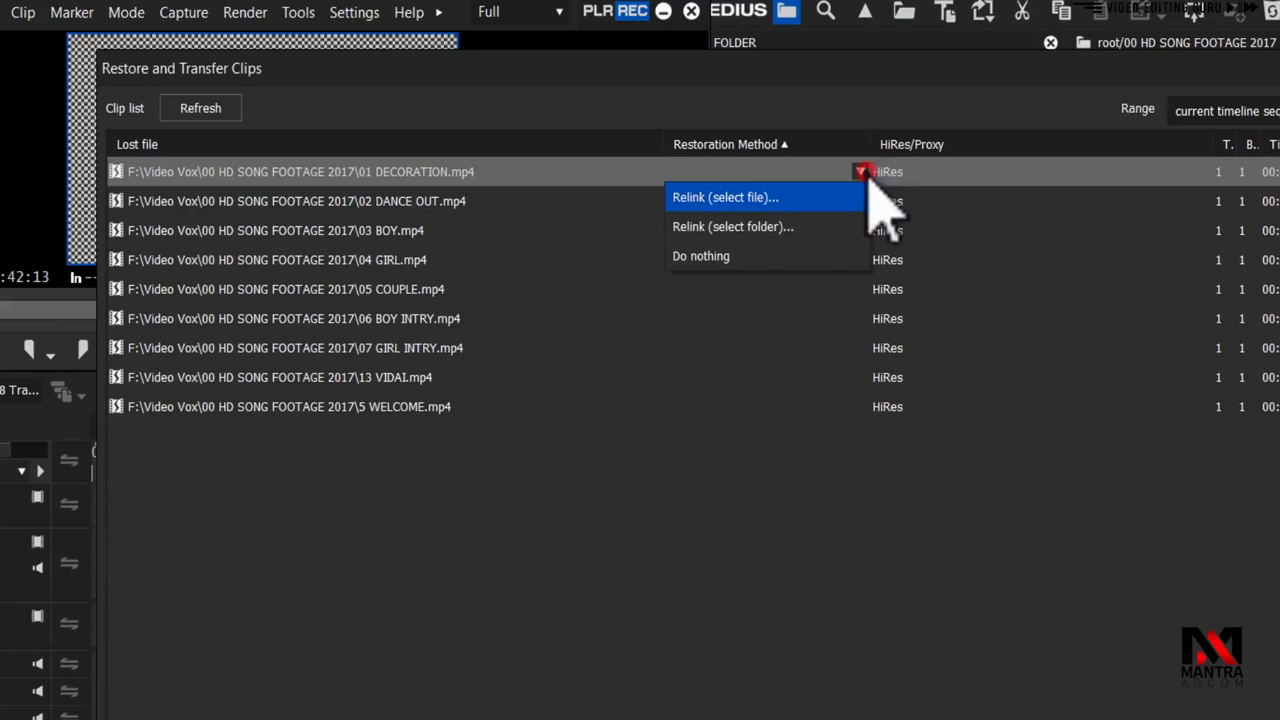
left_click(775, 198)
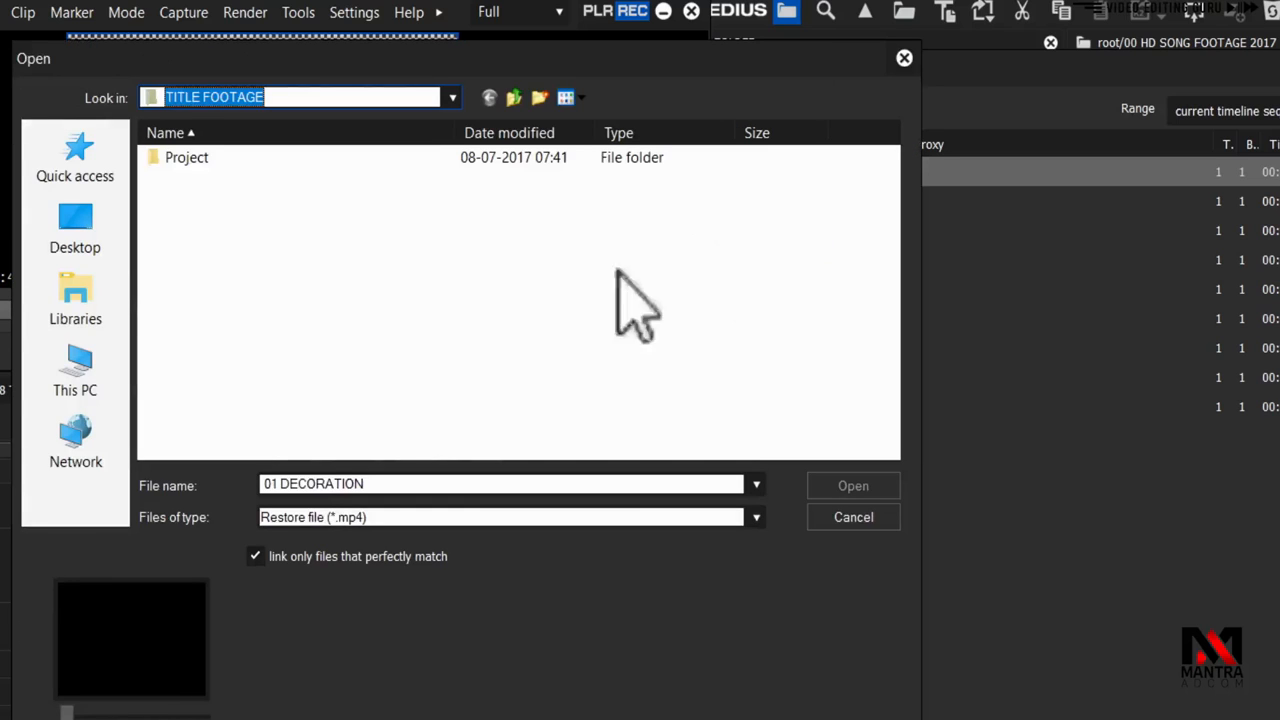
left_click(74, 378)
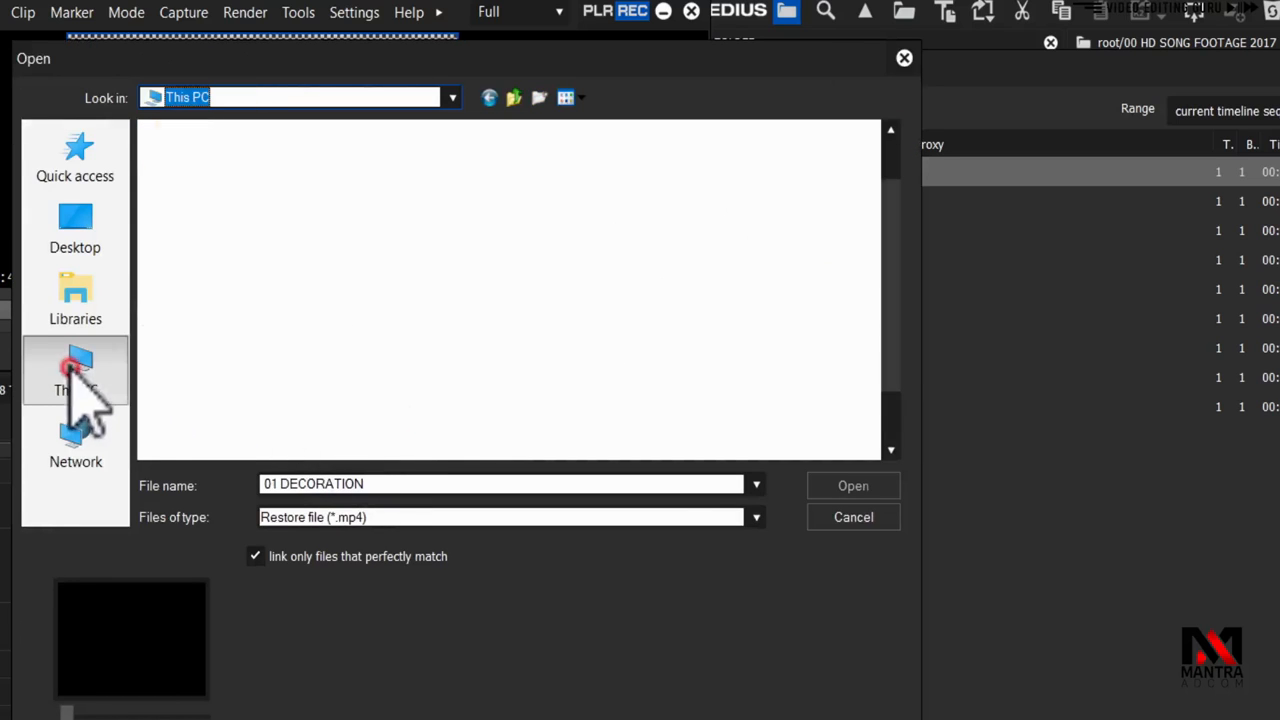
scroll(430, 390, "down", 1)
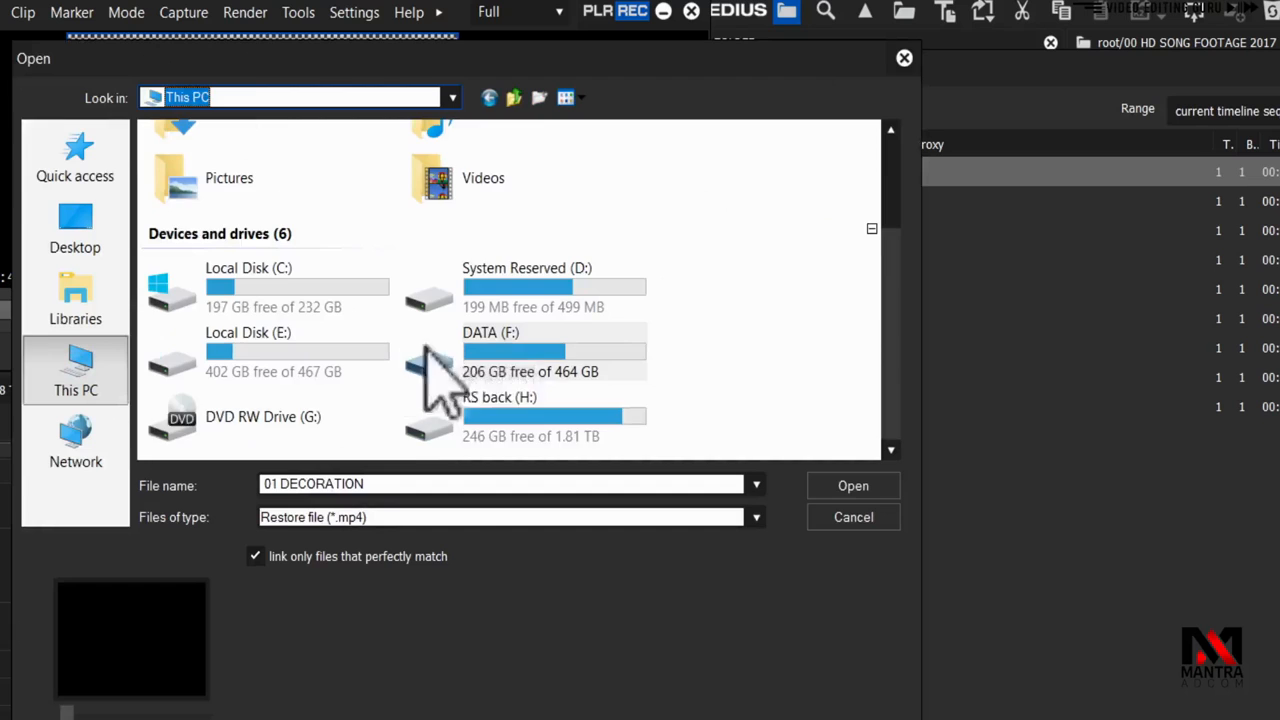
double_click(509, 330)
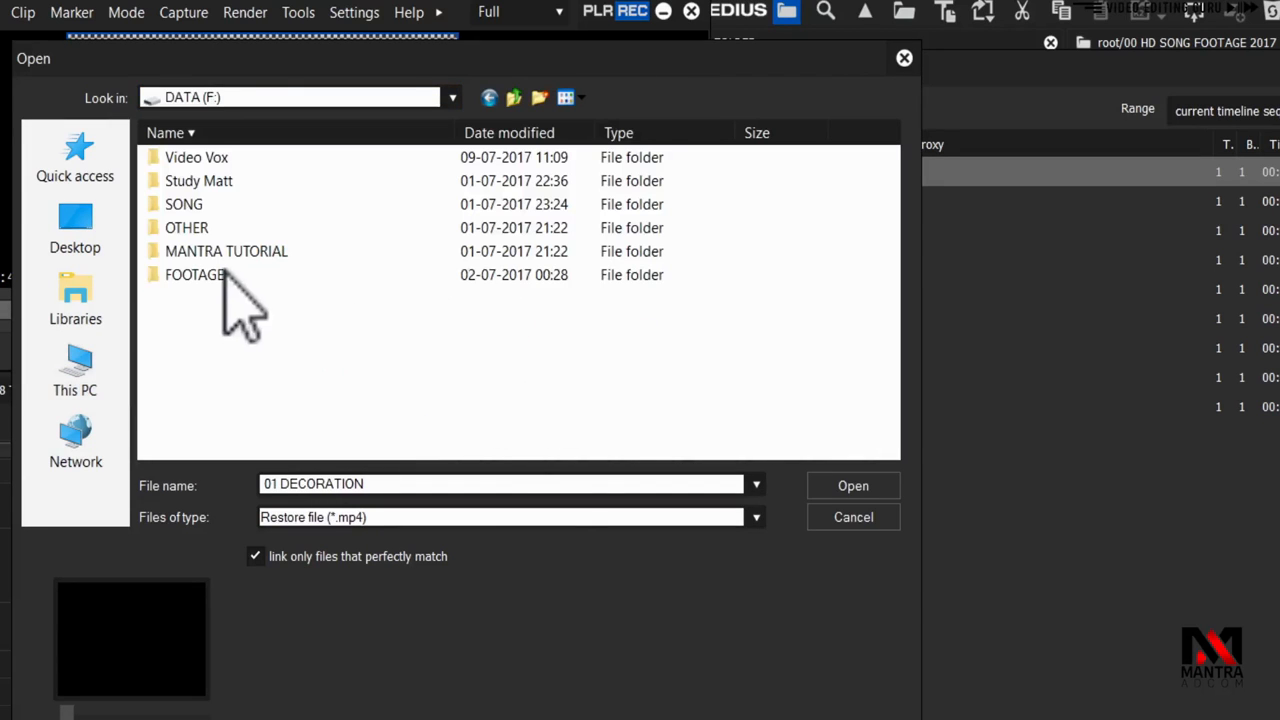
double_click(190, 159)
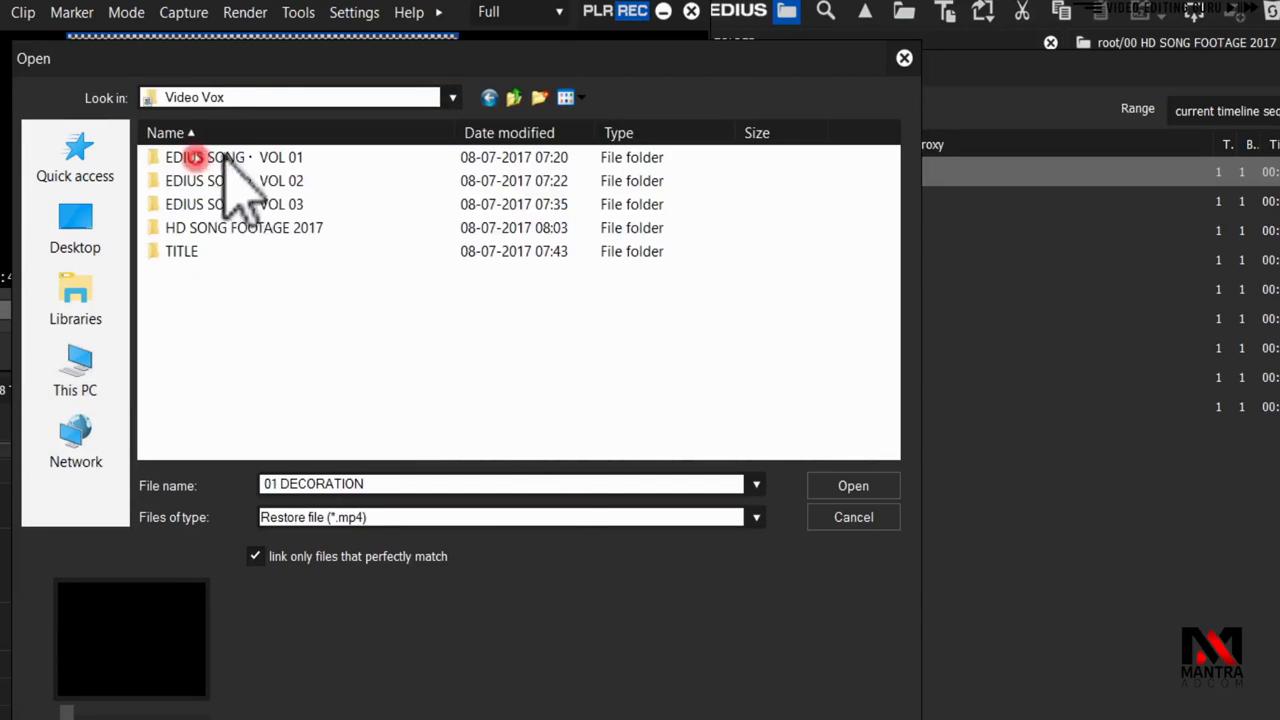
left_click(250, 228)
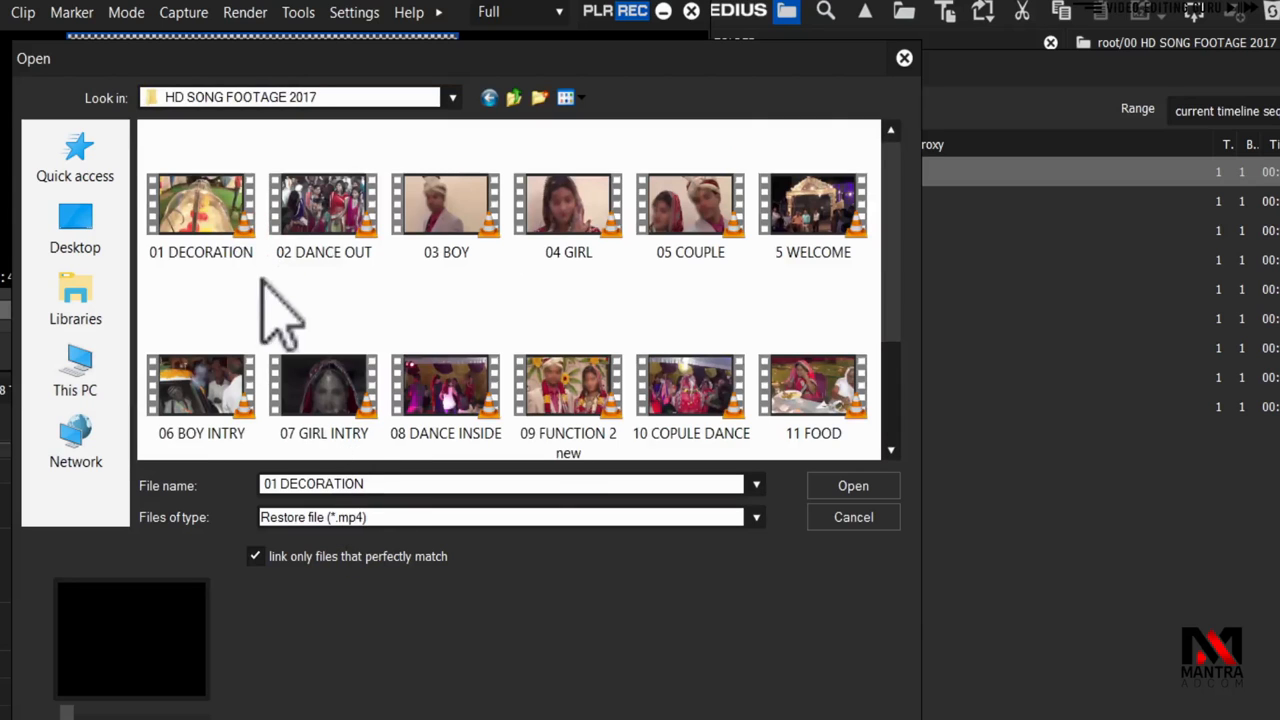
left_click(229, 237)
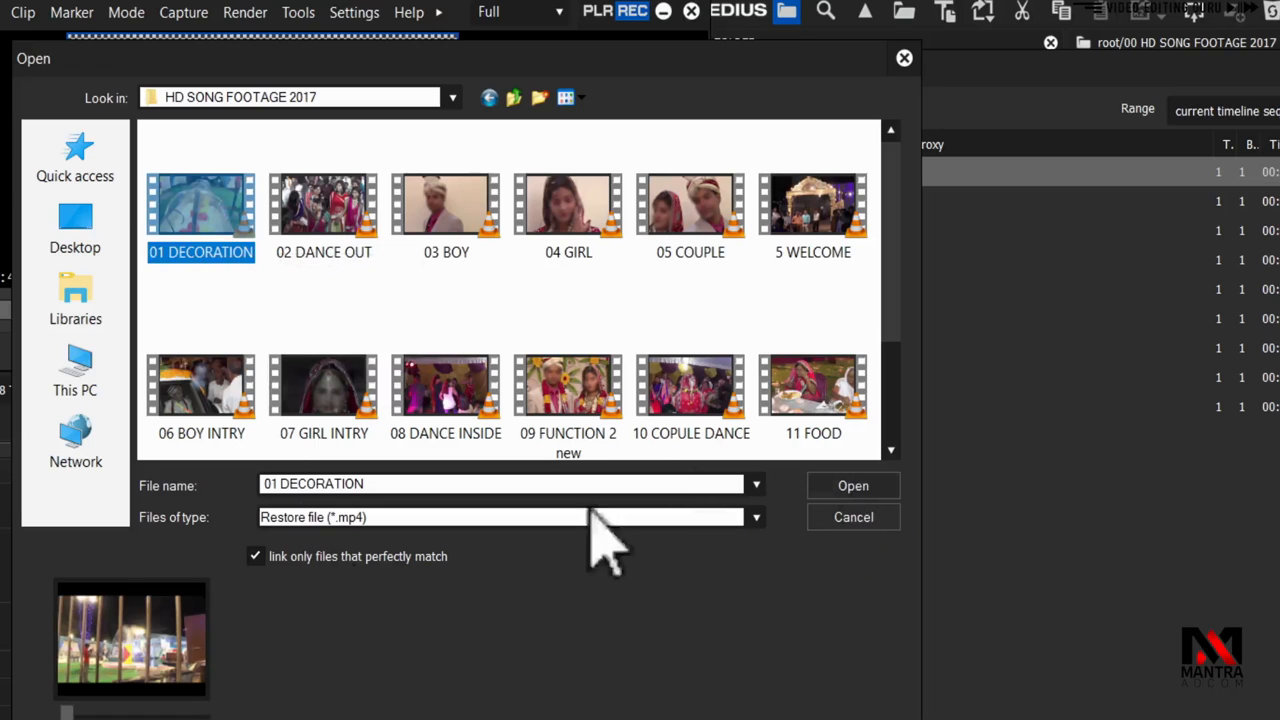
- Switch the perfect-match link option off and back on, and scrub through the preview of 01 DECORATION
left_click(255, 556)
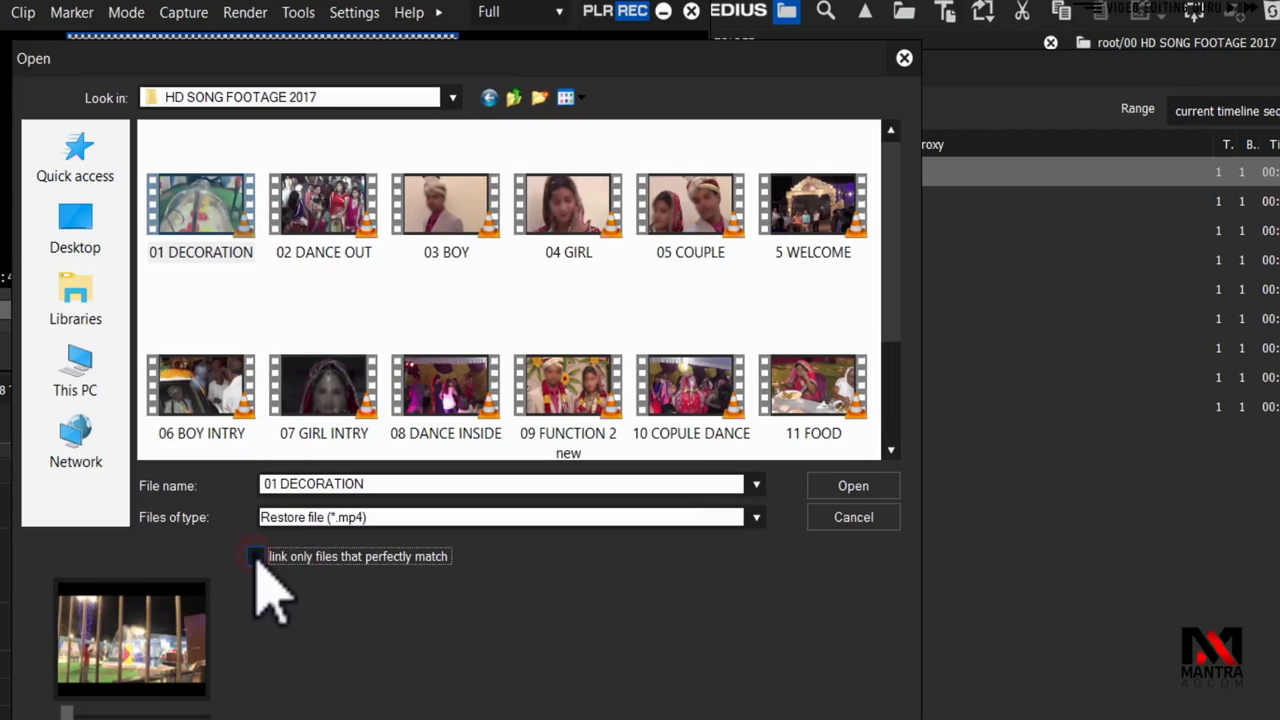
left_click(256, 556)
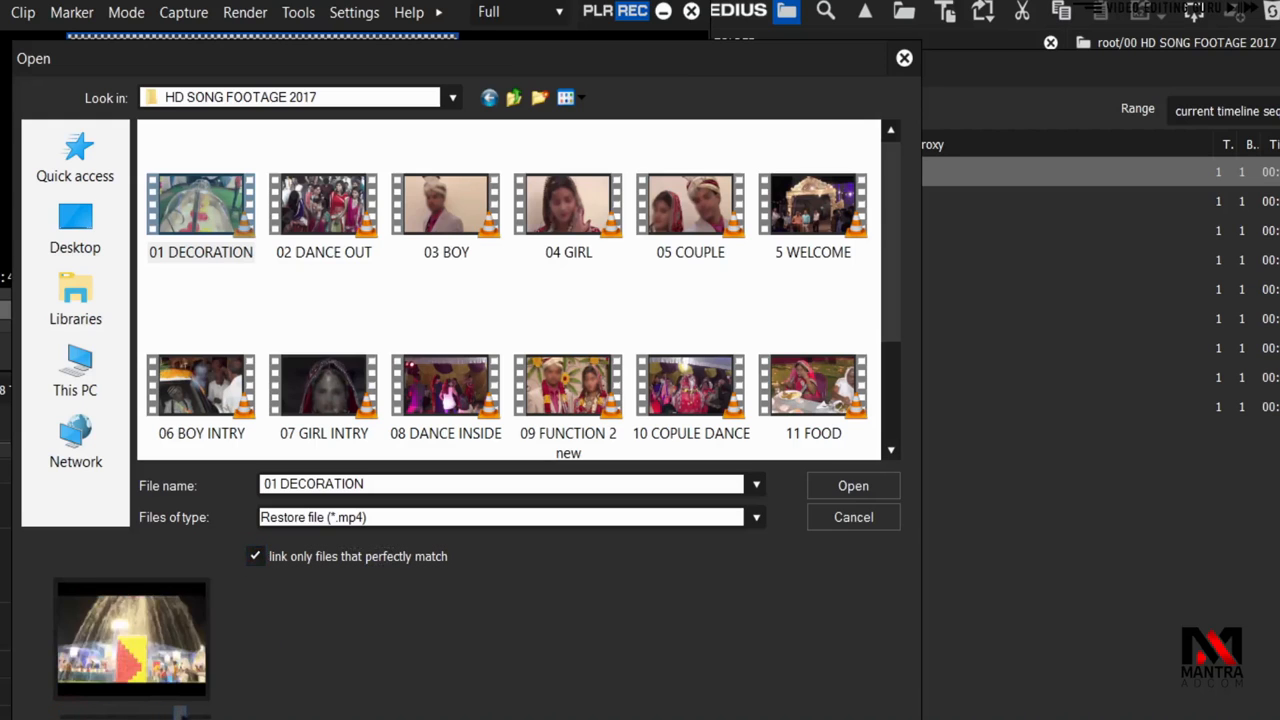
left_click_drag(186, 716, 100, 715)
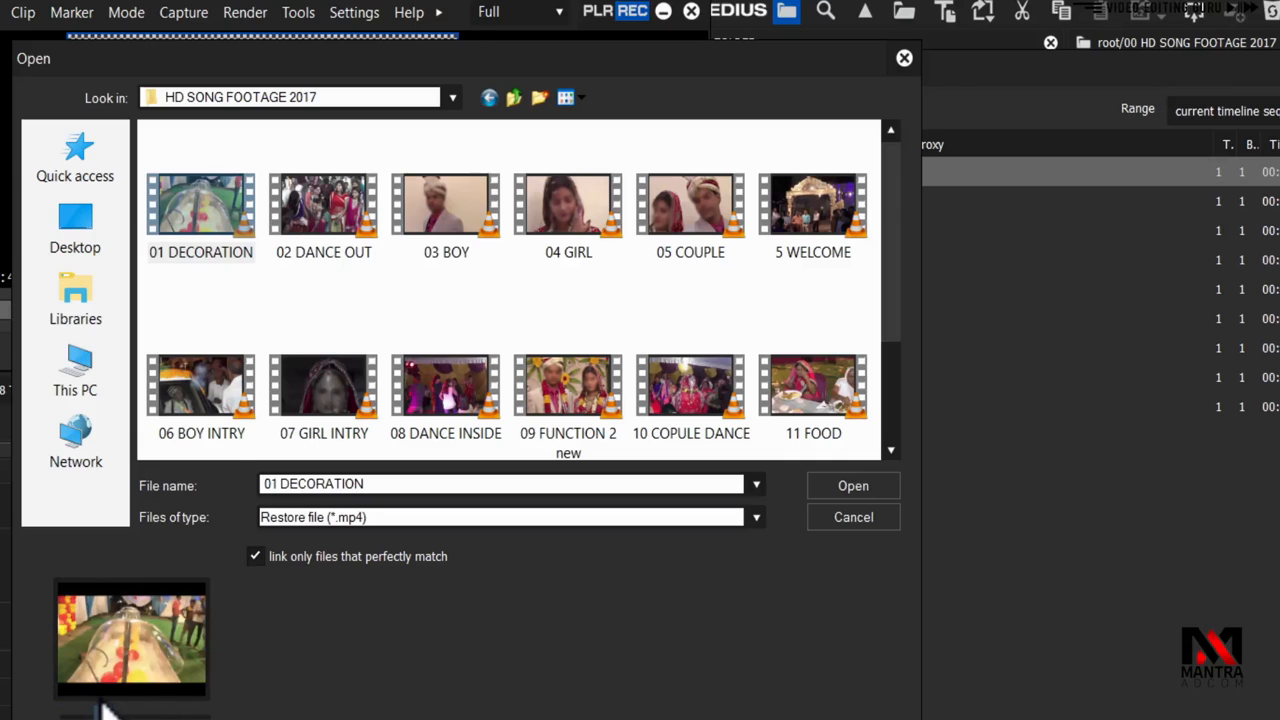
left_click(210, 215)
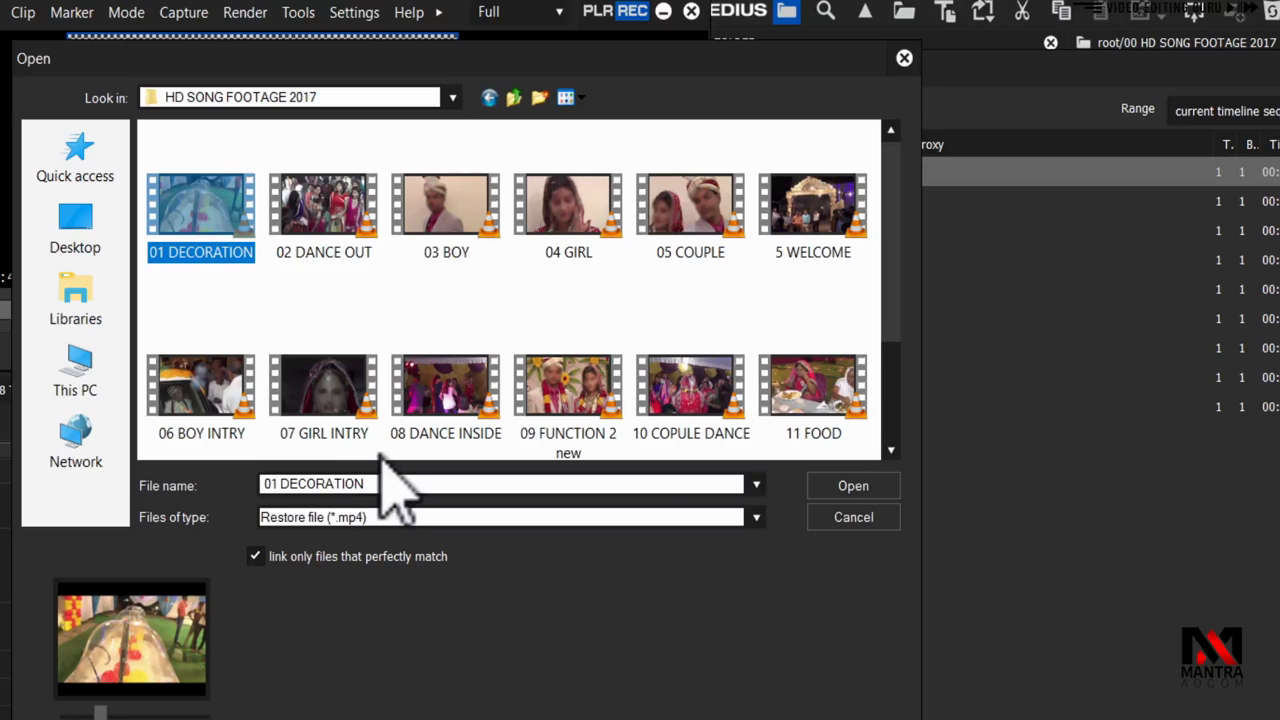
- Try the extra large, medium, small icon and list views for the footage files, and settle on the Details view
left_click_drag(894, 247, 893, 210)
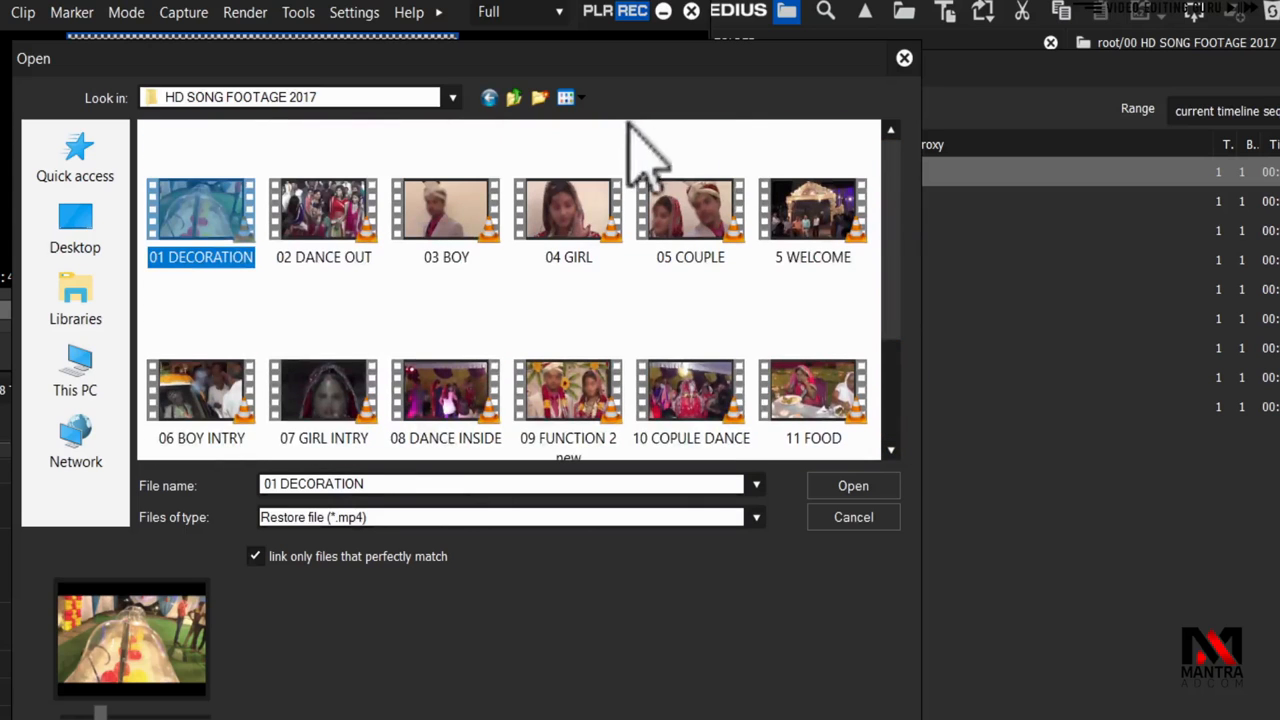
left_click(566, 97)
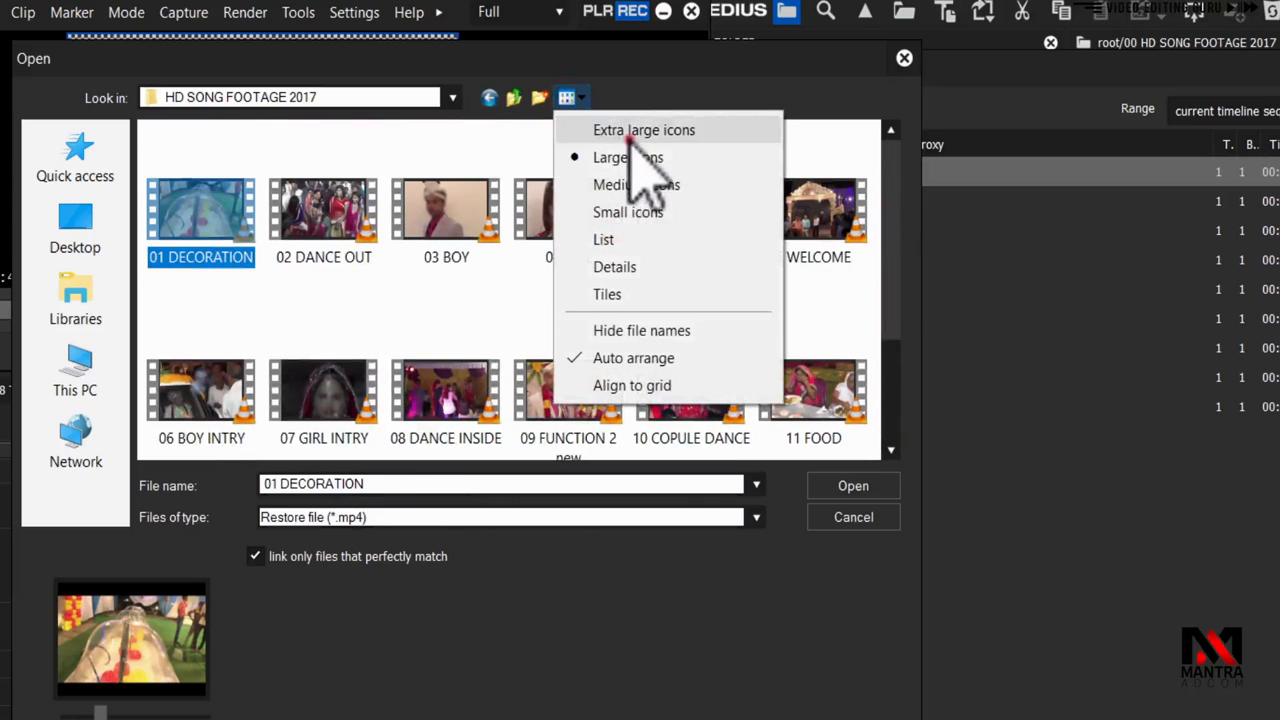
left_click(628, 138)
left_click(568, 97)
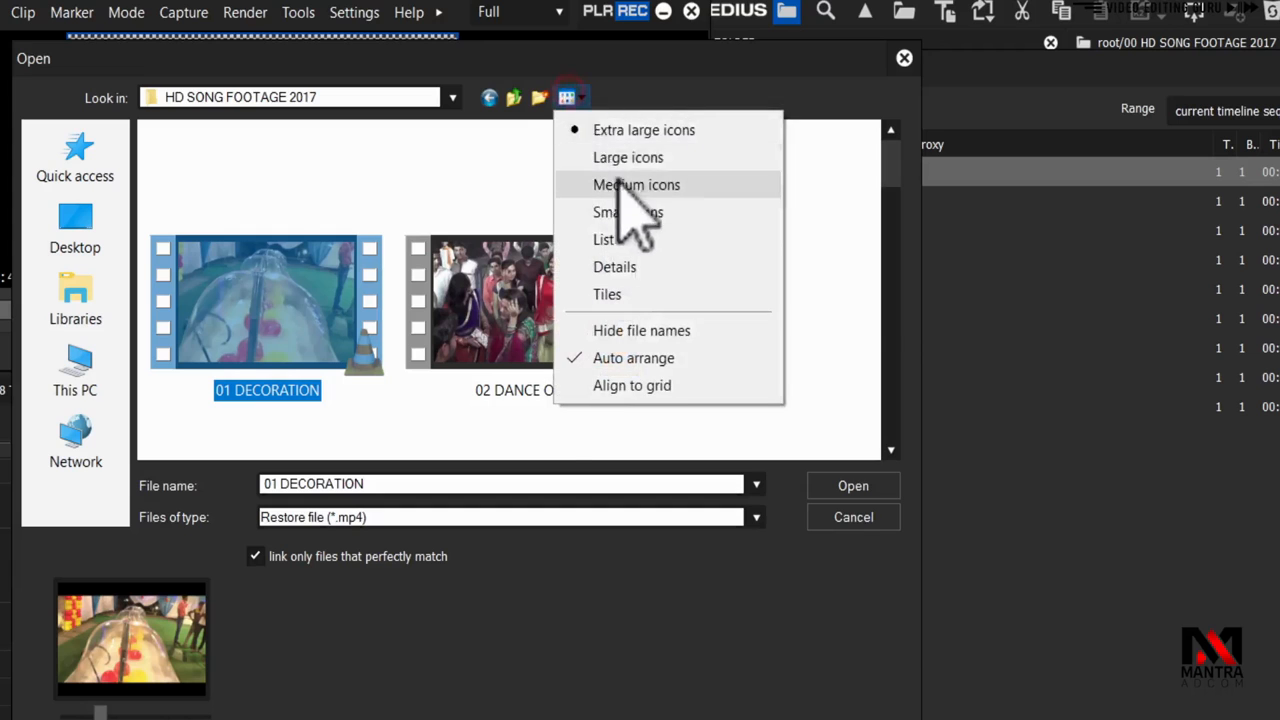
left_click(618, 185)
left_click(566, 97)
left_click(622, 212)
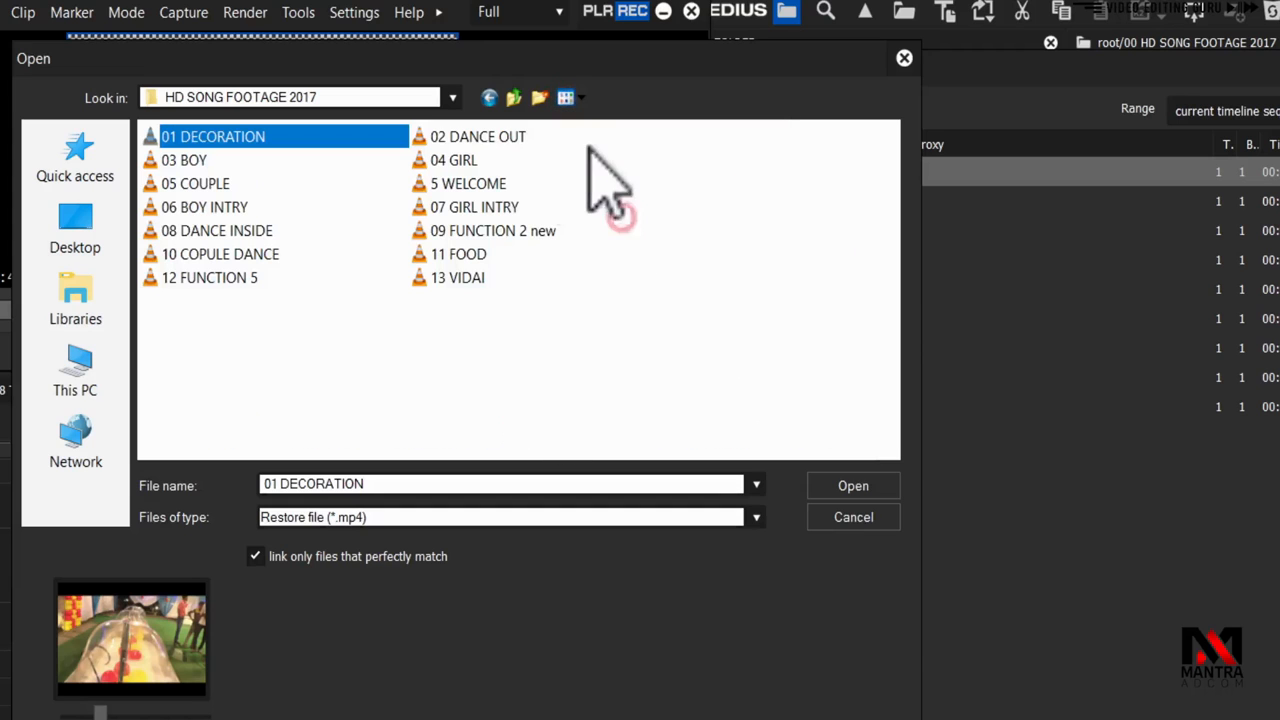
left_click(566, 97)
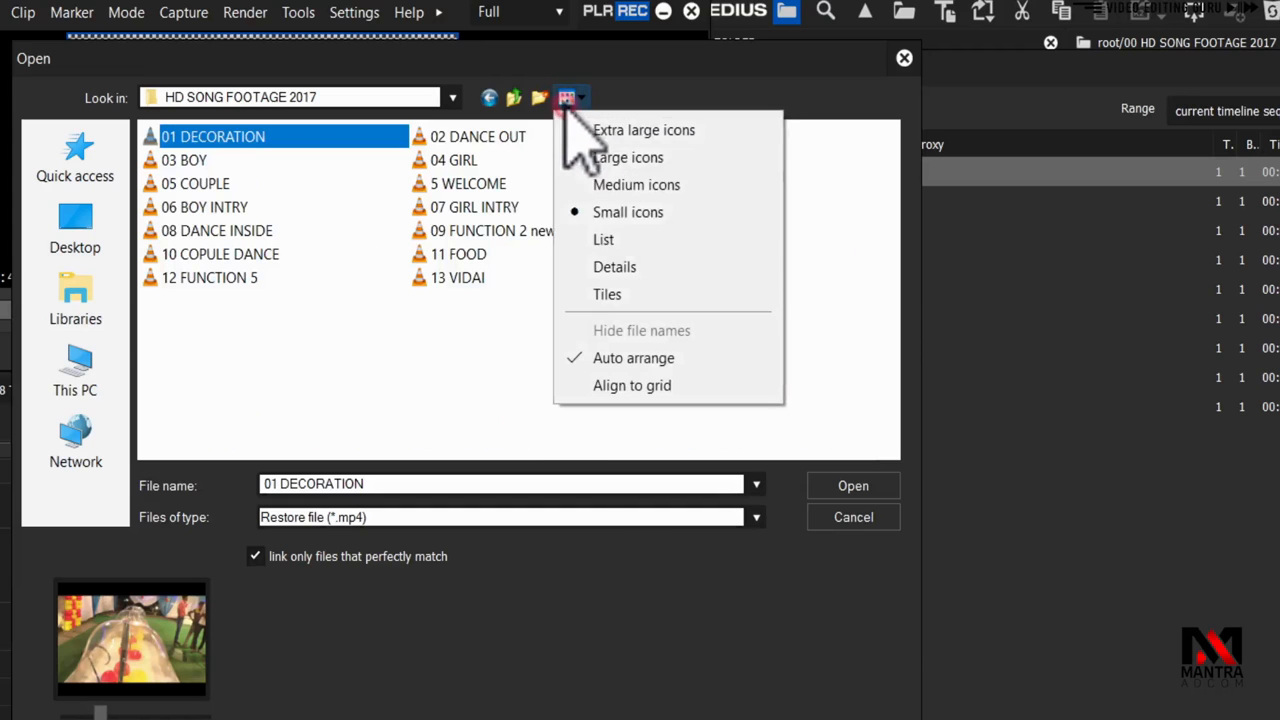
left_click(622, 240)
left_click(566, 97)
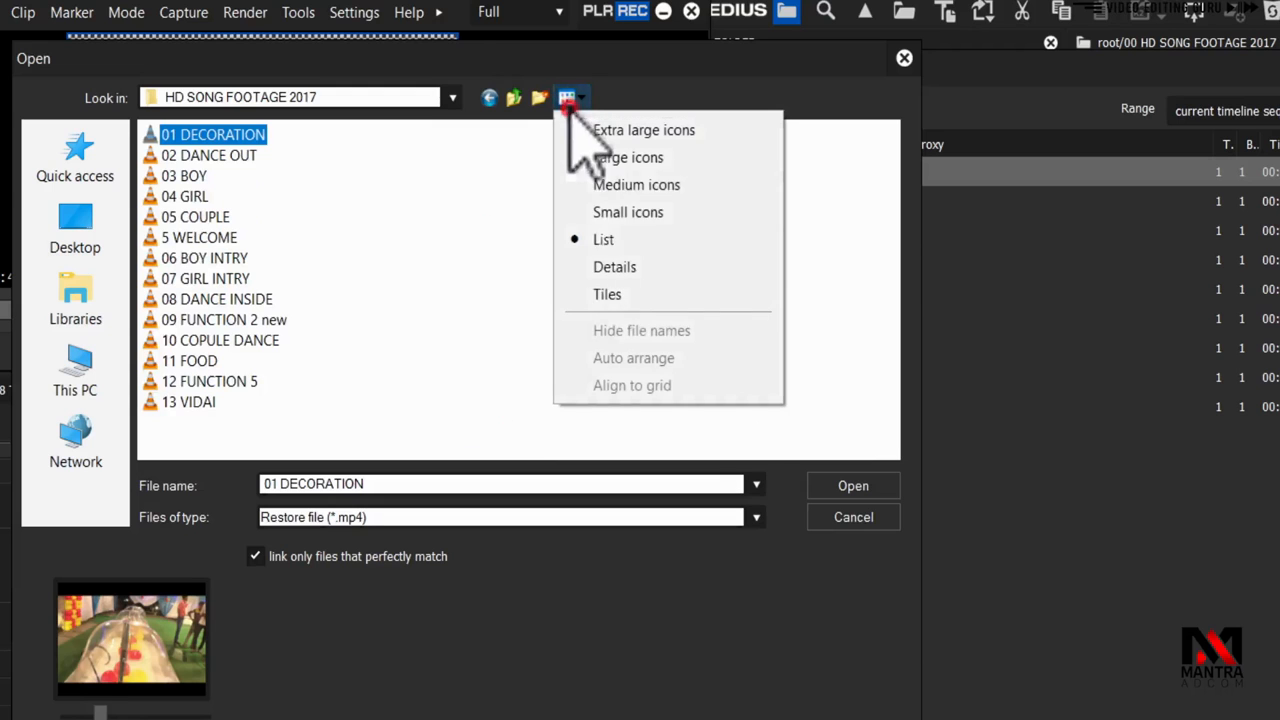
left_click(625, 266)
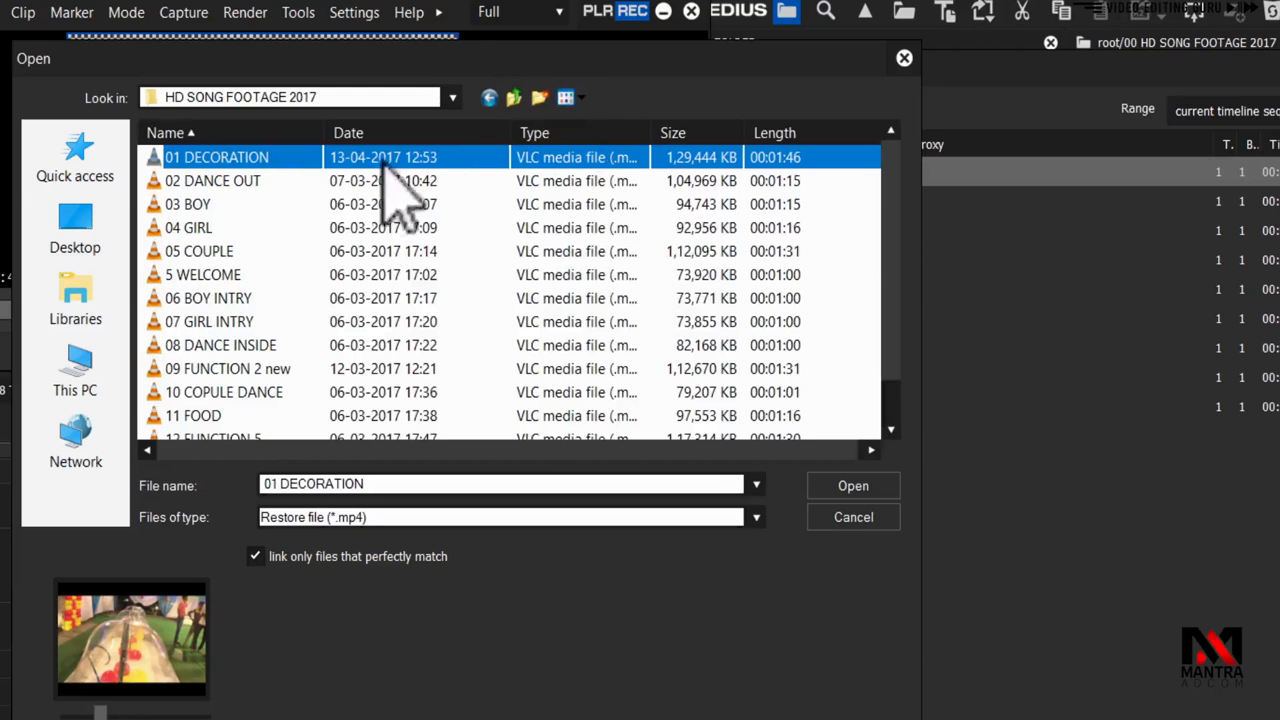
scroll(331, 271, "down", 1)
scroll(300, 330, "up", 1)
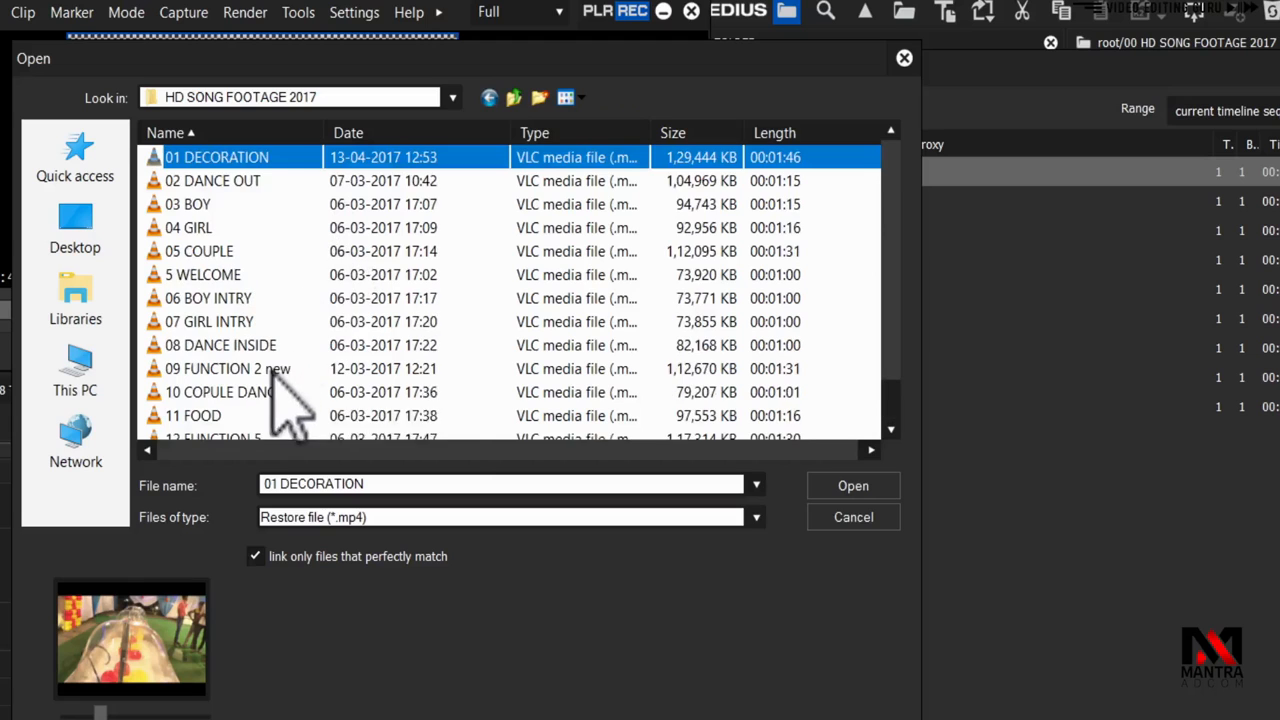
- Test 08 DANCE INSIDE and 10 COPULE DANCE as replacement files, the latter with perfect-match linking both off and on
left_click(224, 346)
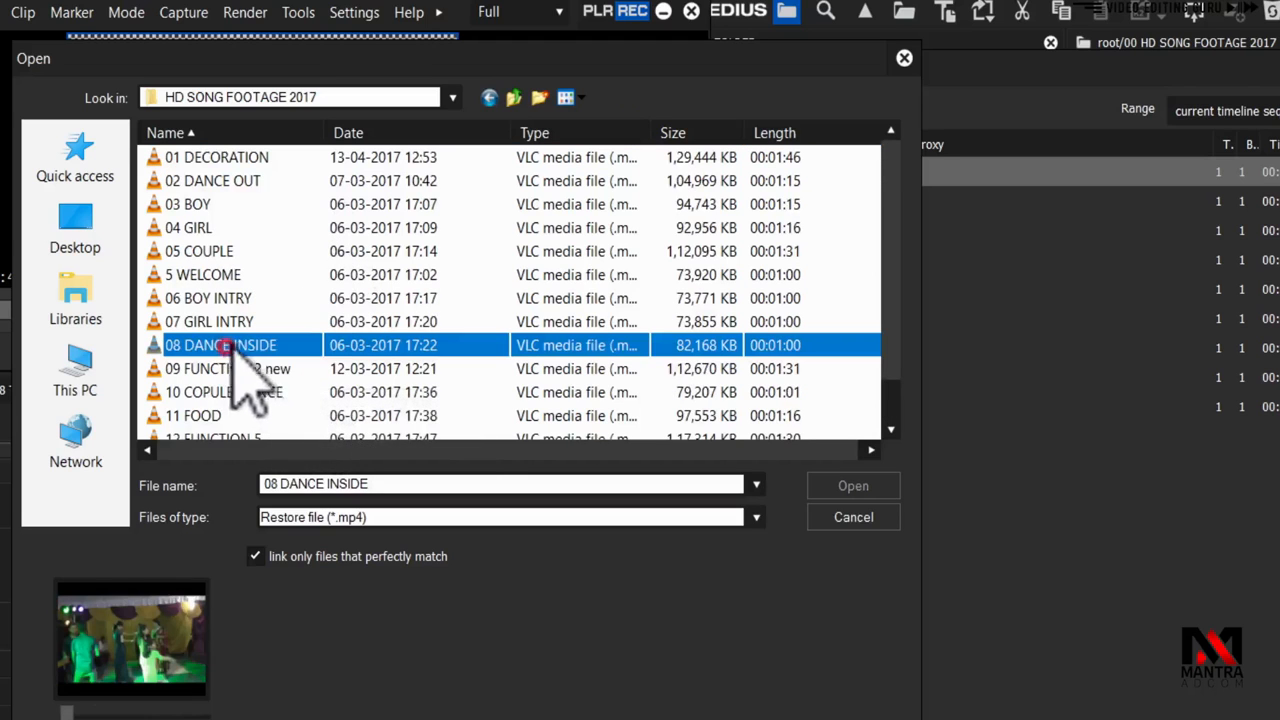
left_click(236, 392)
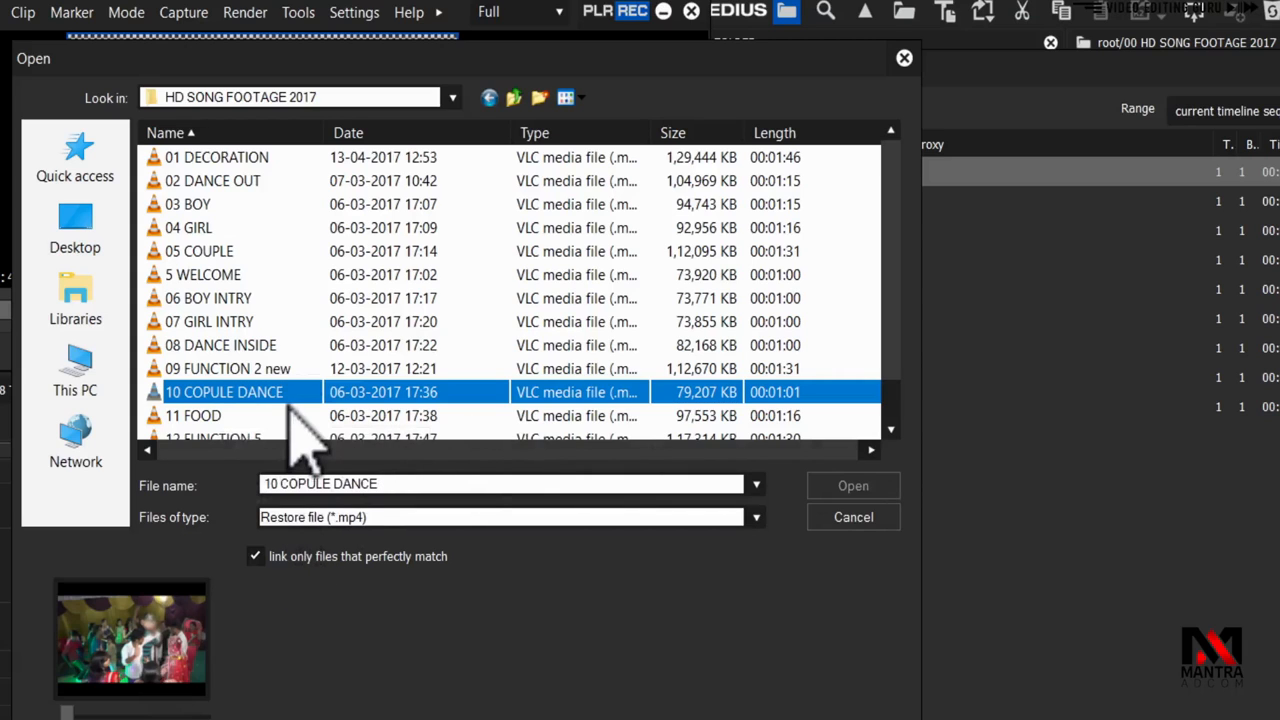
left_click(254, 558)
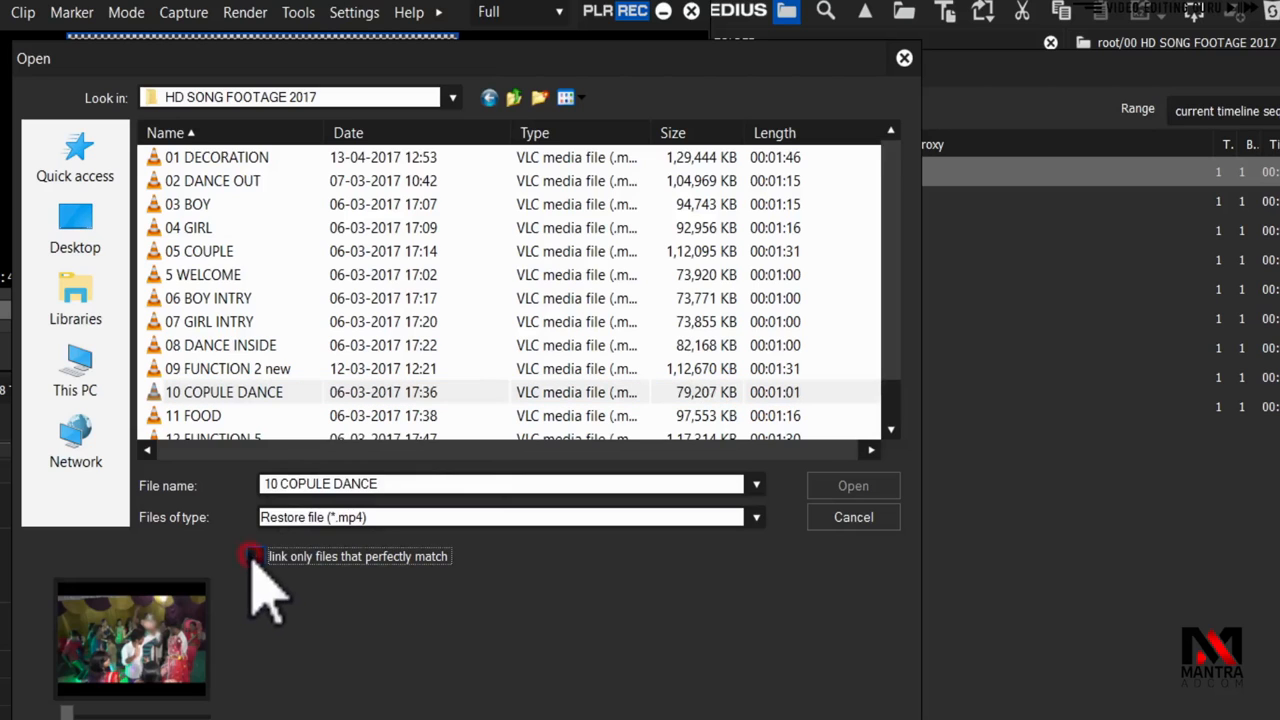
left_click(260, 394)
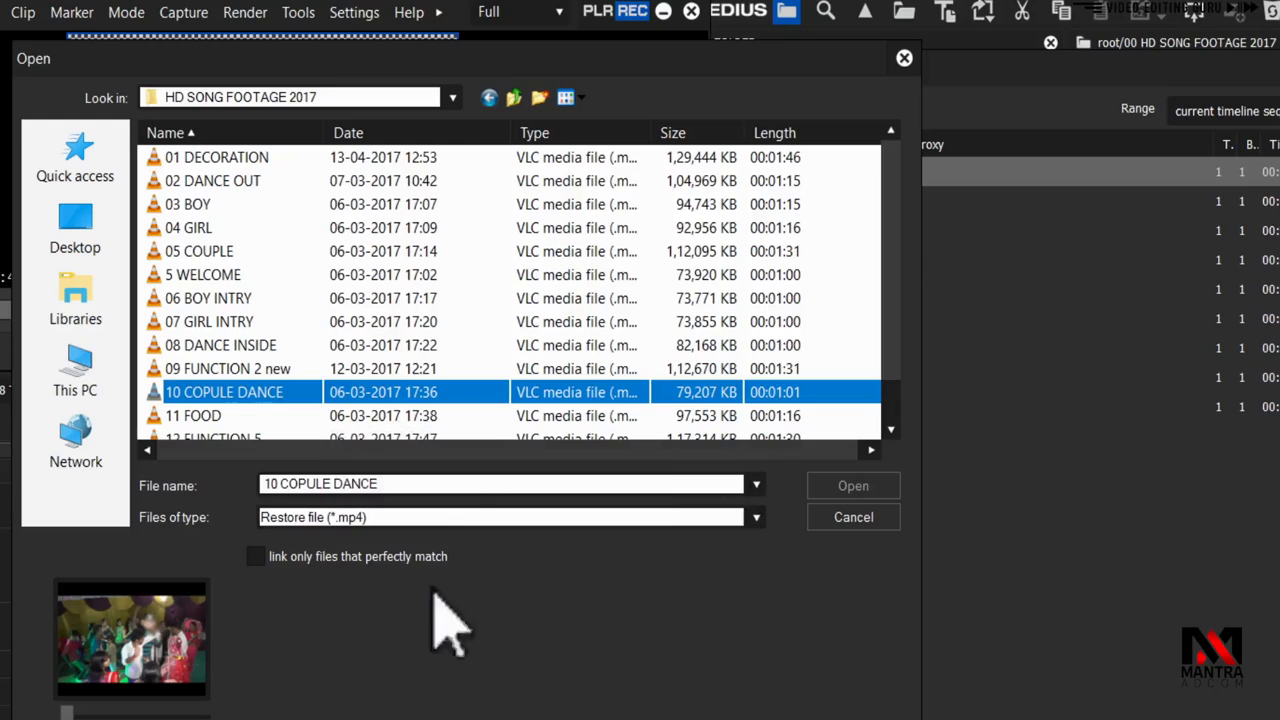
left_click(253, 557)
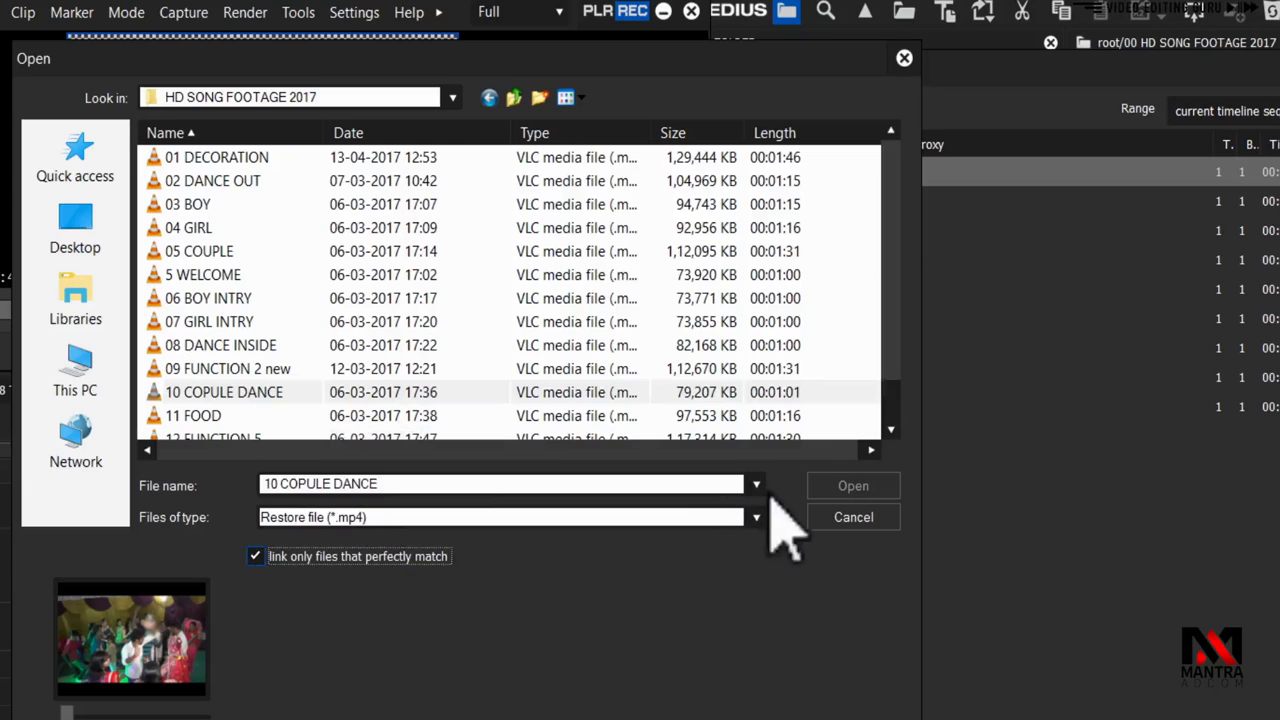
- Relink the lost 01 DECORATION.mp4 to the 01 DECORATION file with perfect-match linking turned off, and check its restore file entry
left_click(297, 557)
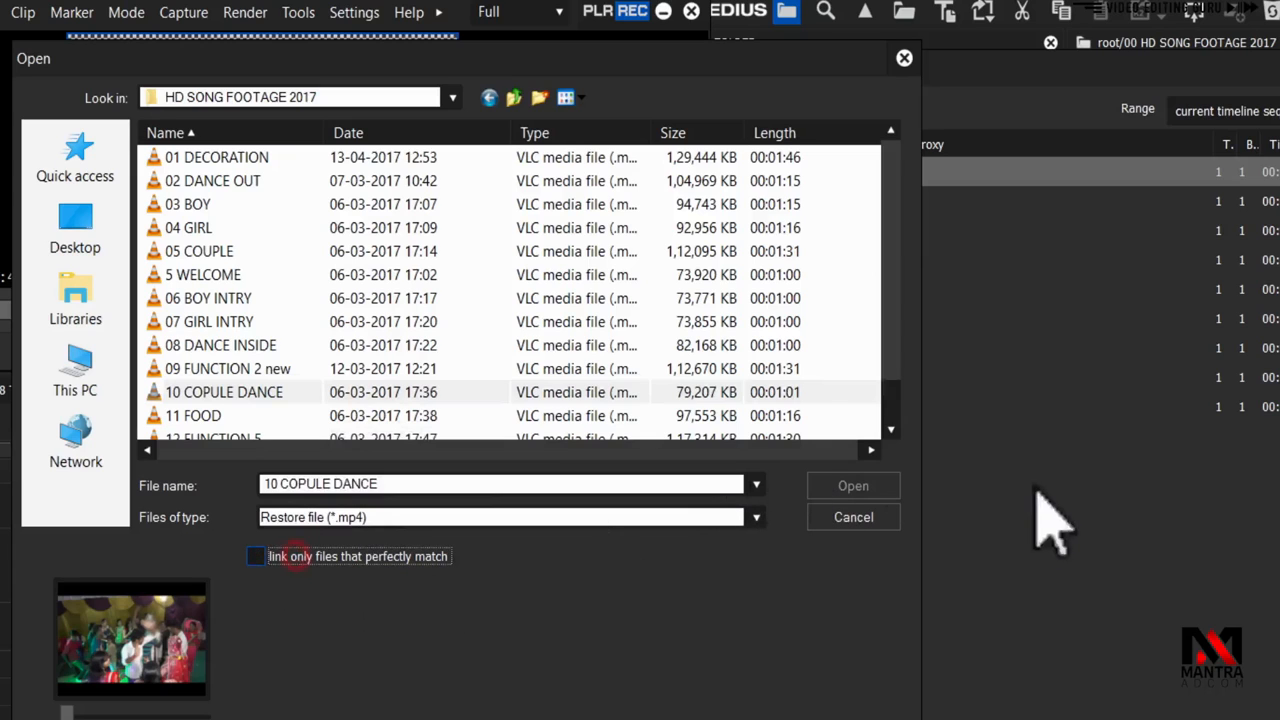
left_click(216, 163)
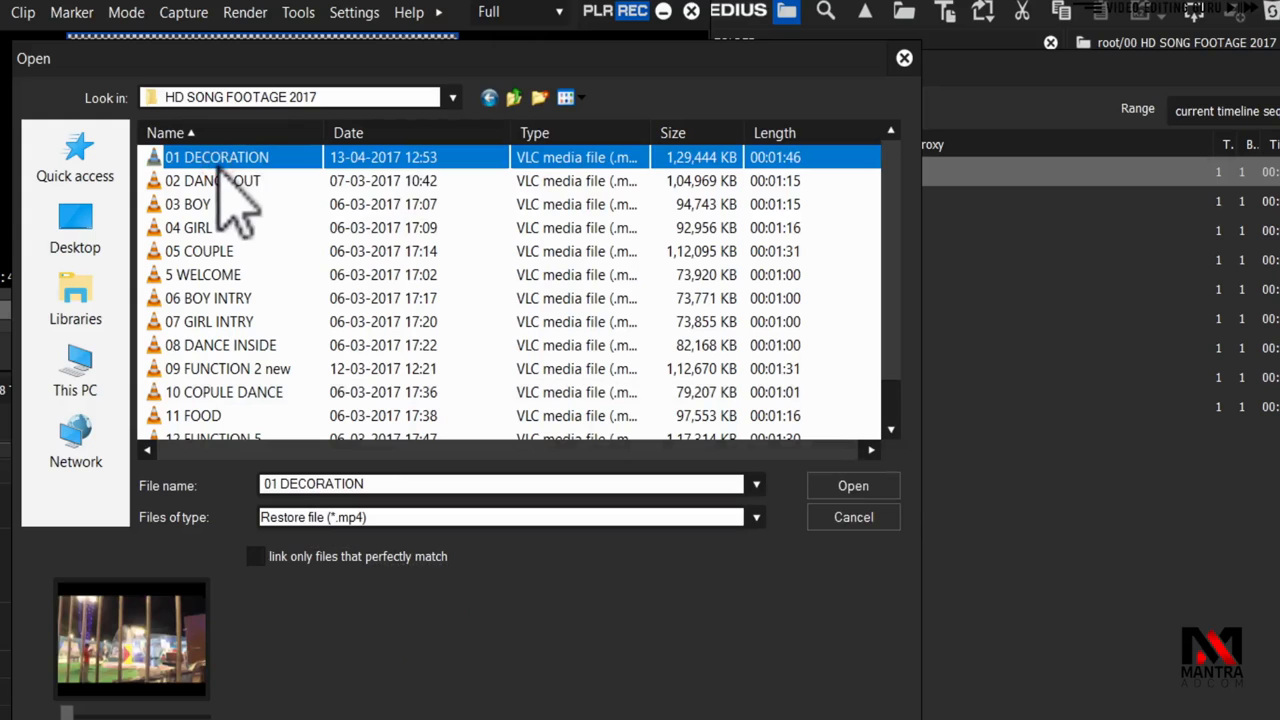
left_click(845, 484)
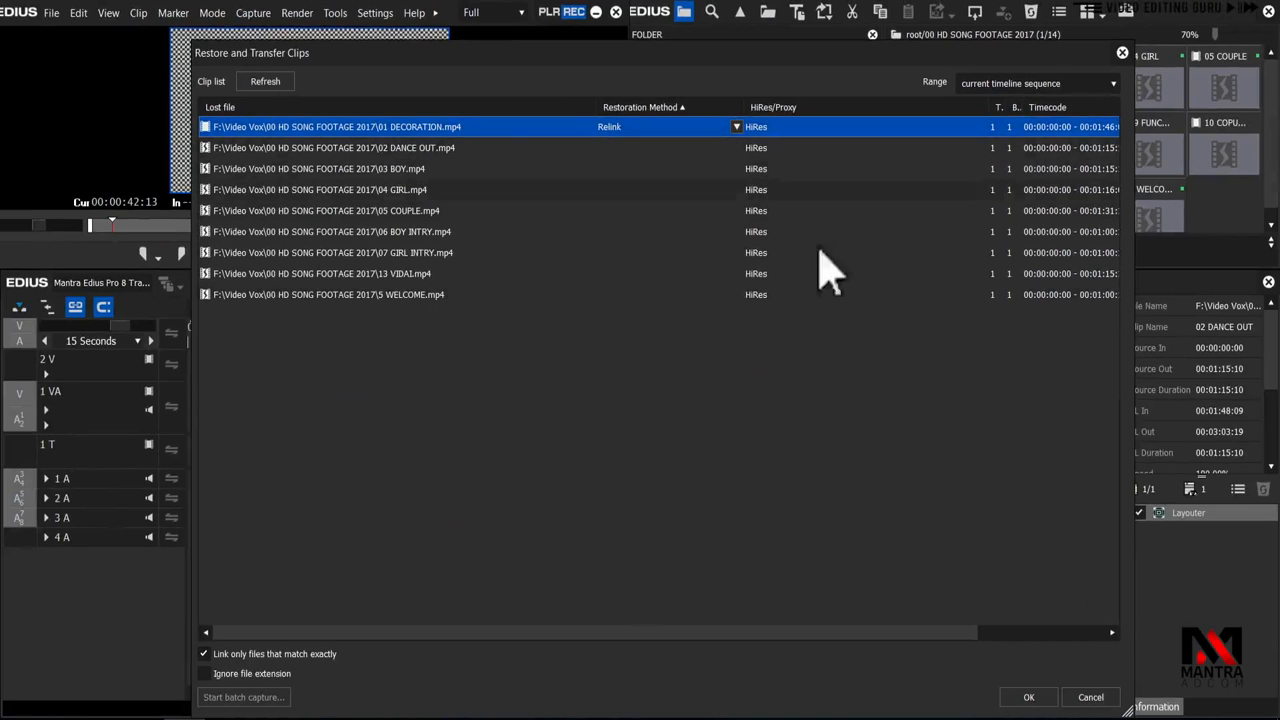
left_click_drag(680, 632, 925, 645)
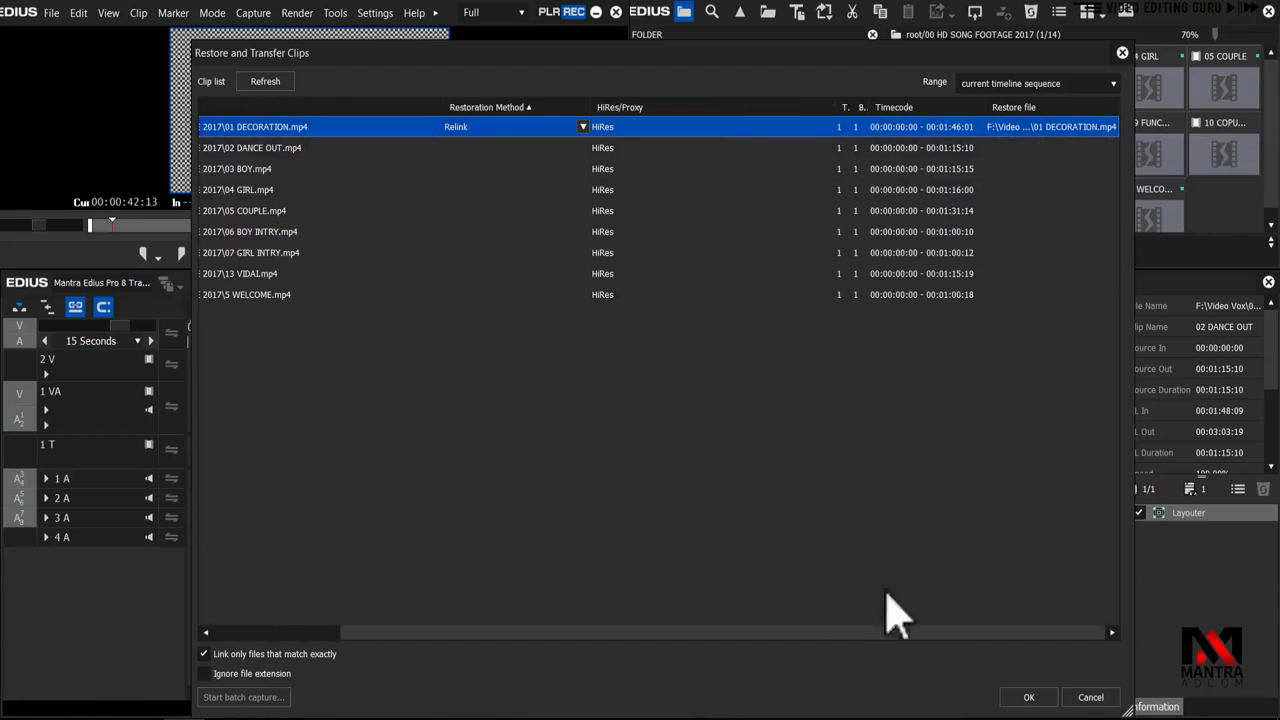
left_click_drag(812, 650, 651, 663)
- Relink the lost clips from 02 DANCE OUT.mp4 through 5 WELCOME.mp4 together to the HD SONG FOOTAGE 2017 folder in Video Vox
left_click(489, 294)
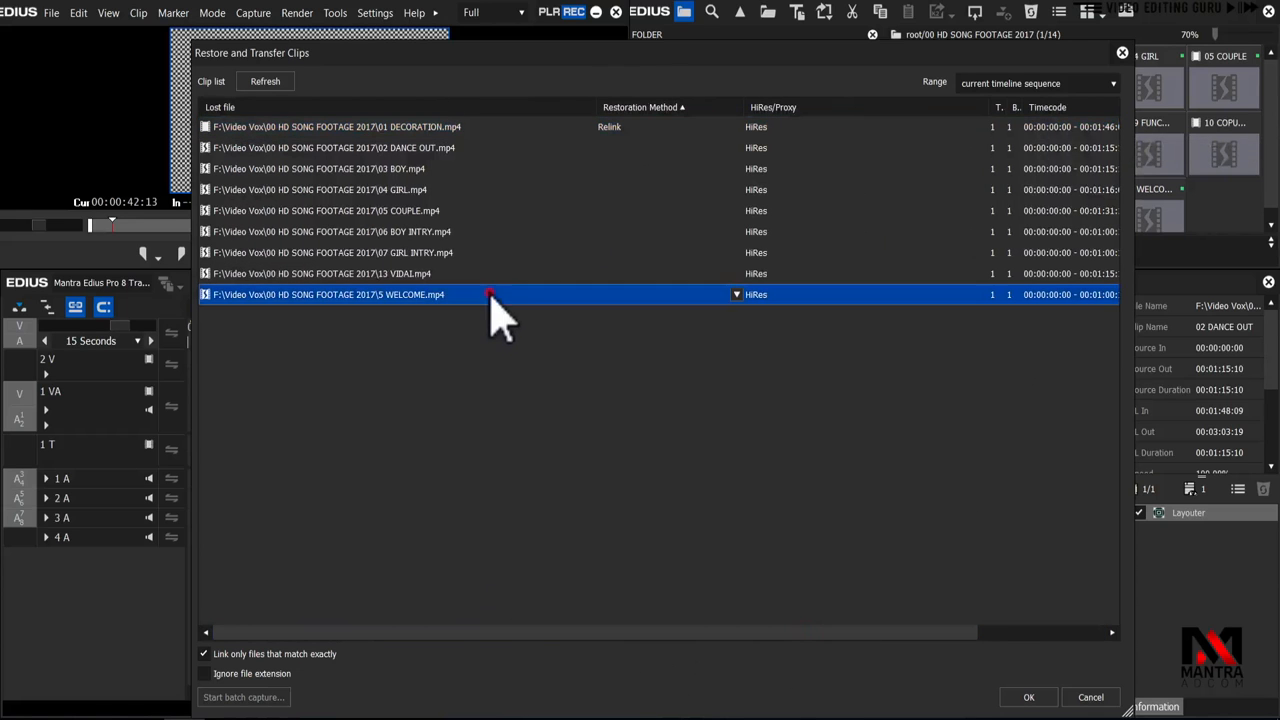
left_click(482, 150, "shift")
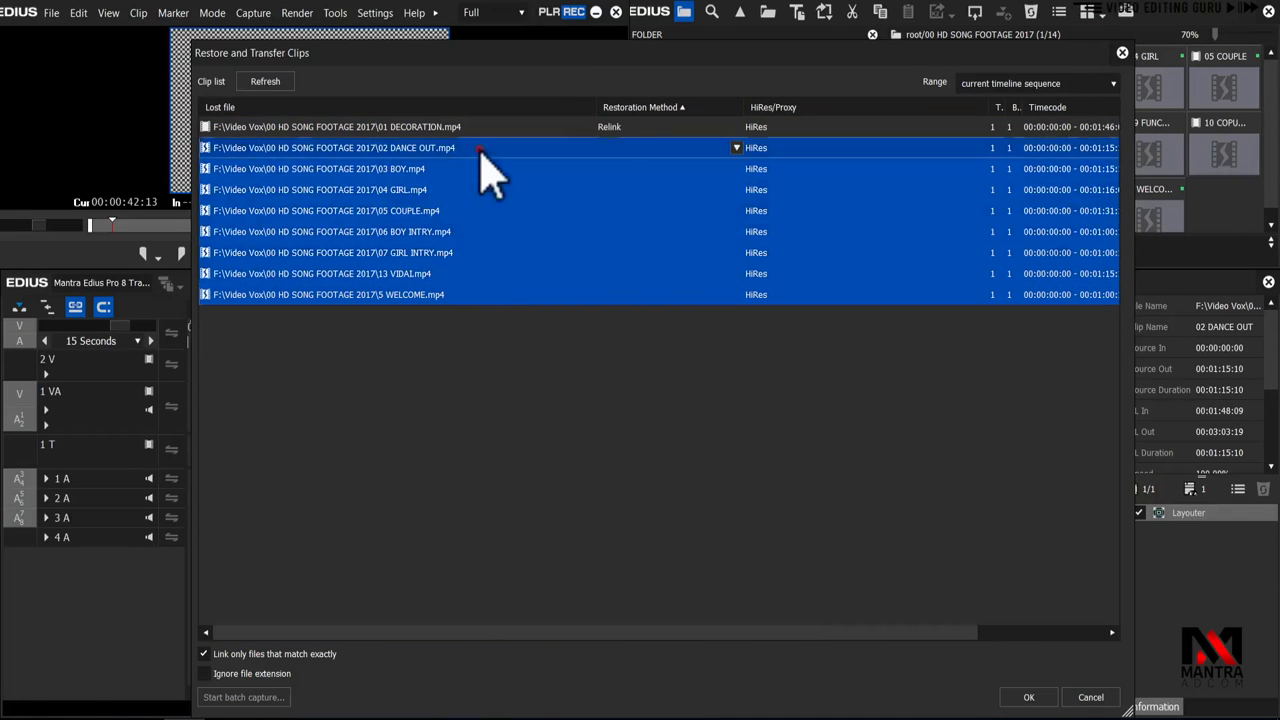
left_click(736, 148)
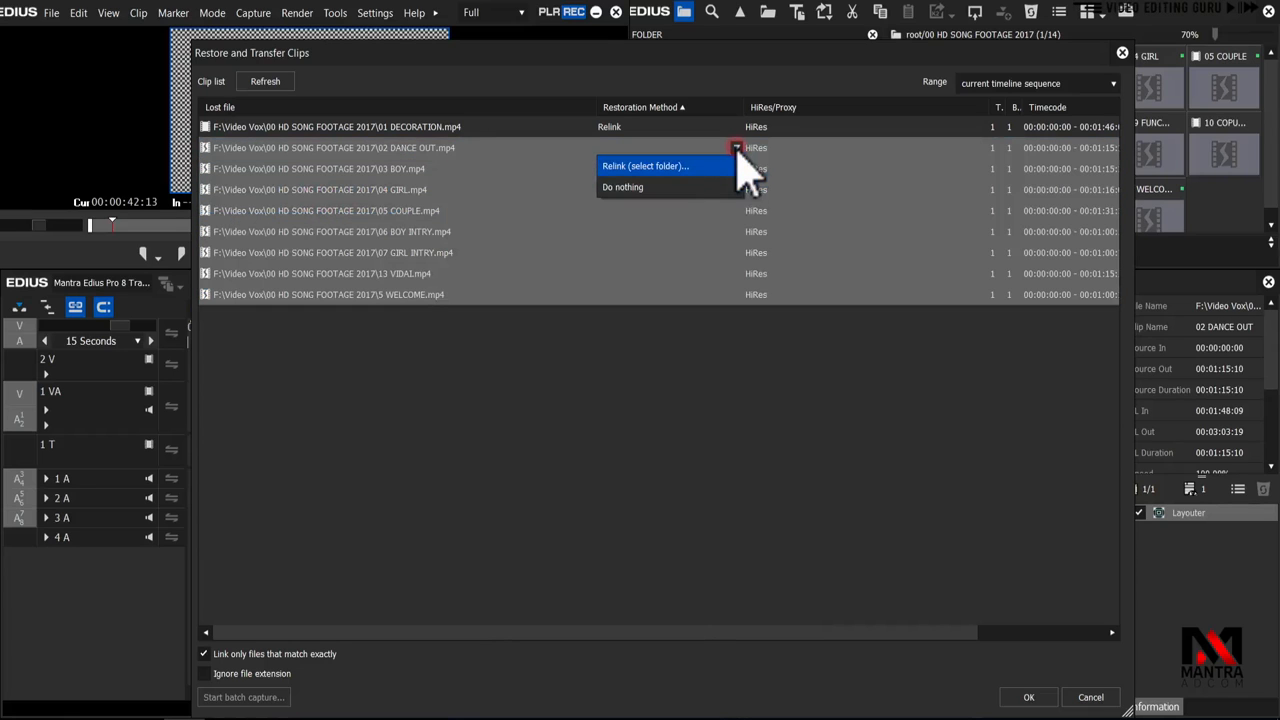
left_click(659, 167)
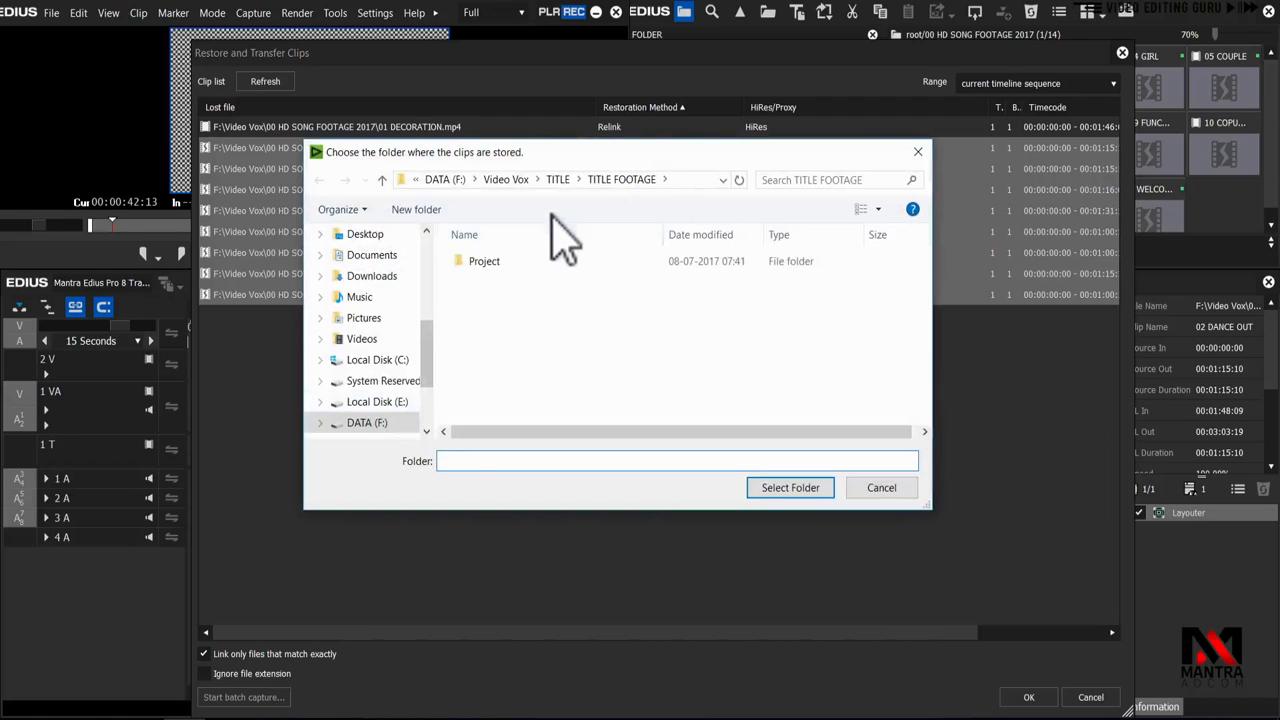
left_click(508, 180)
left_click(556, 320)
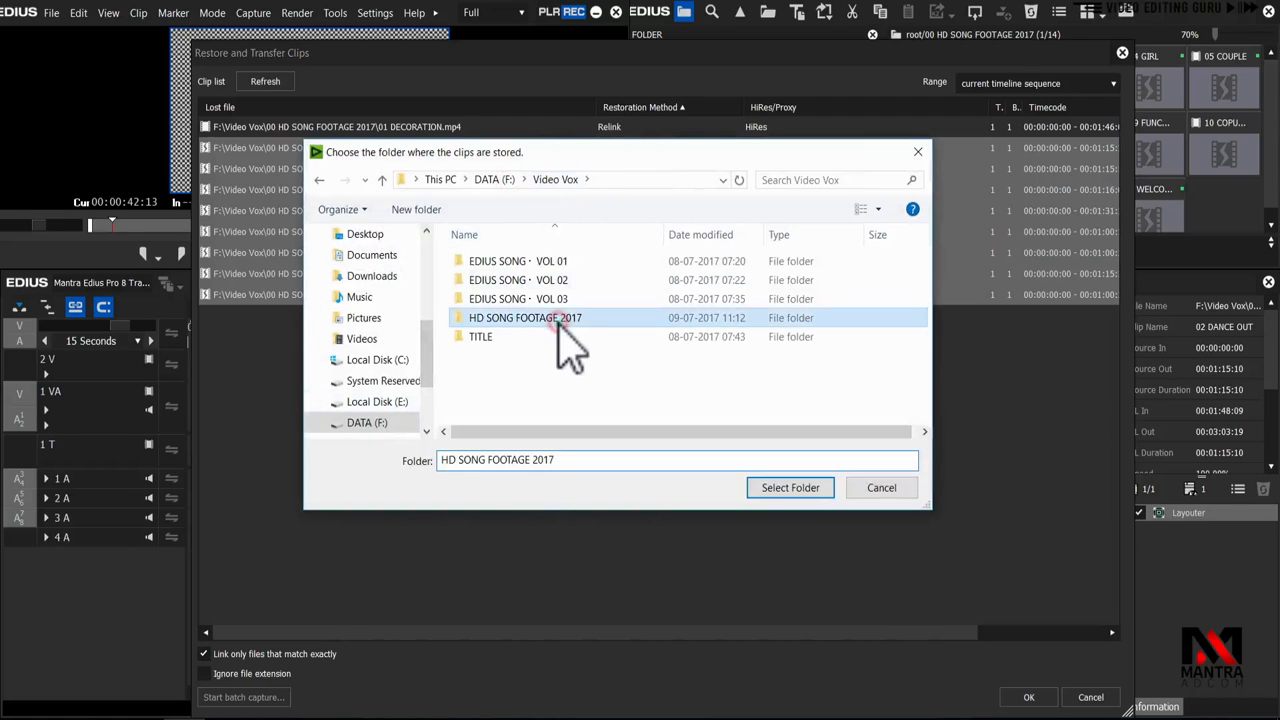
double_click(545, 318)
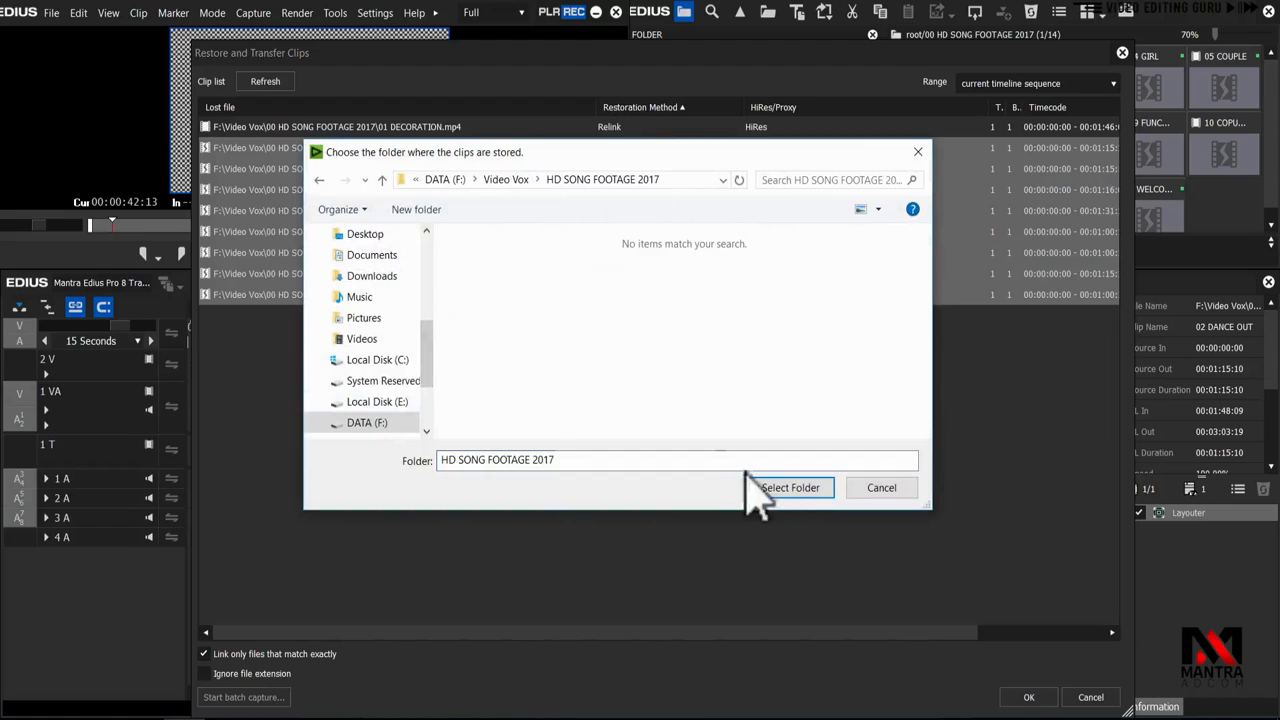
left_click(800, 490)
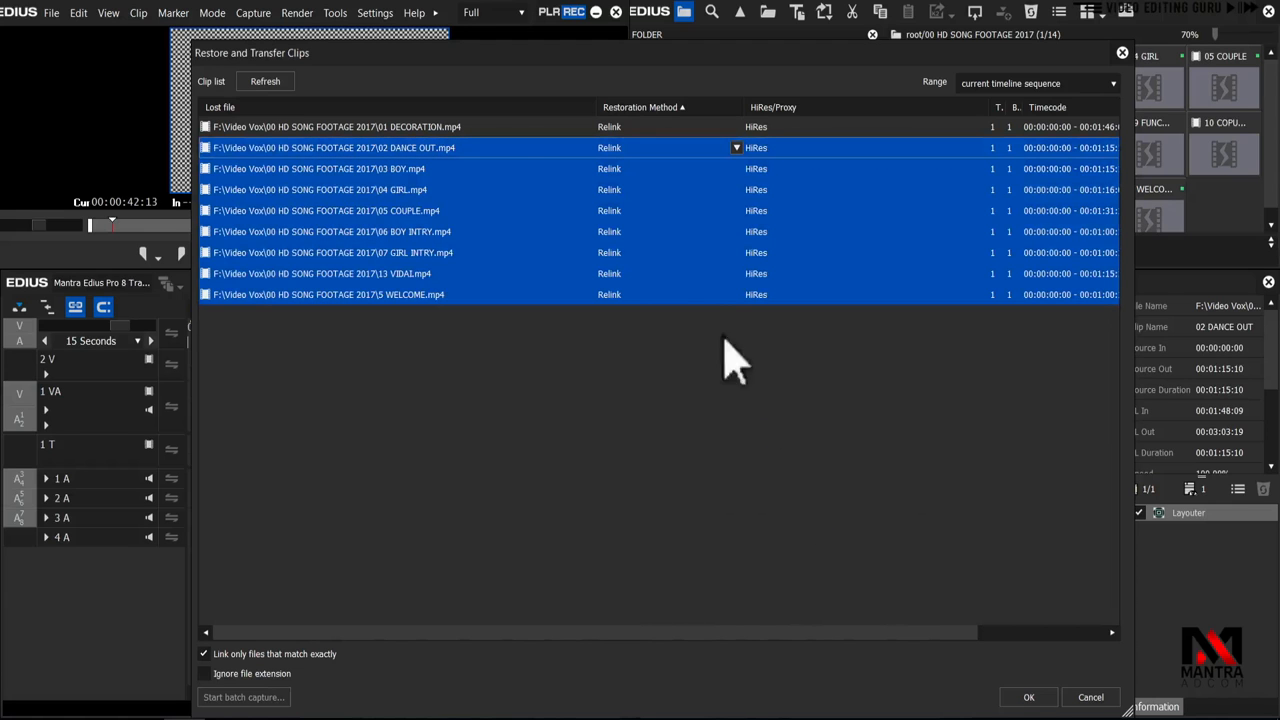
- Check the restore file entries of all the relinked clips, starting from 01 DECORATION.mp4
left_click(329, 127)
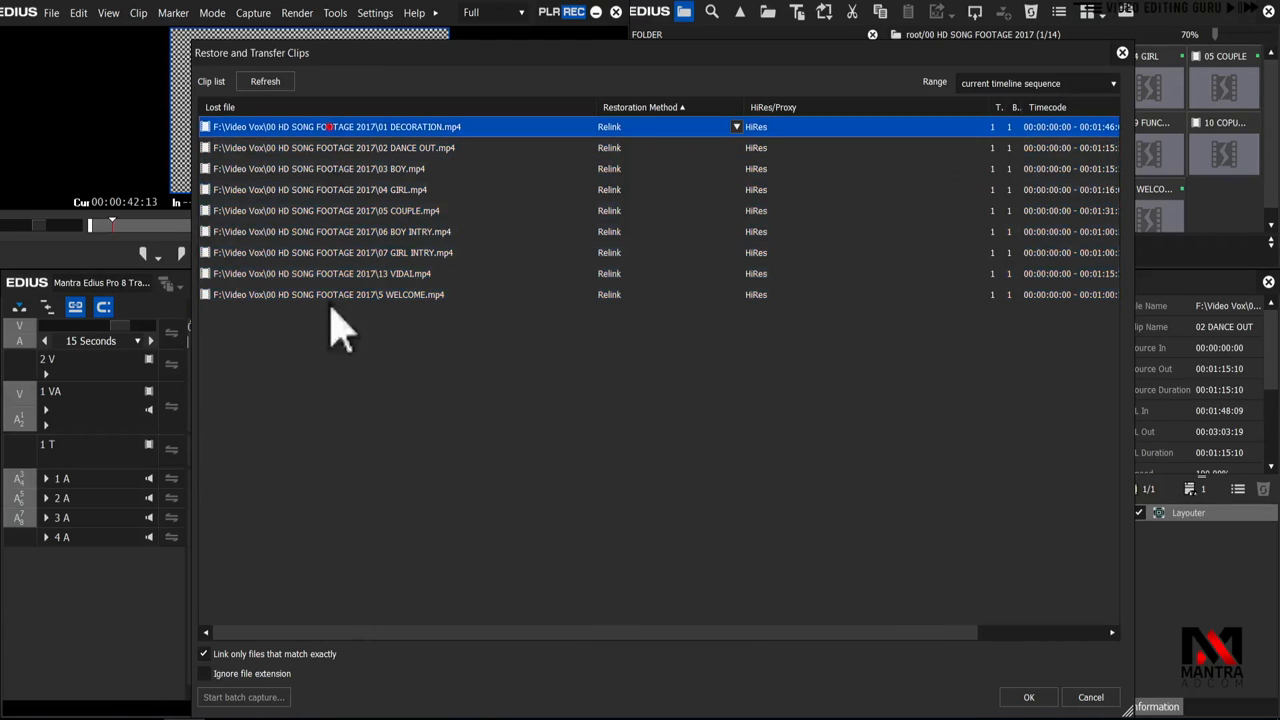
left_click_drag(345, 632, 636, 660)
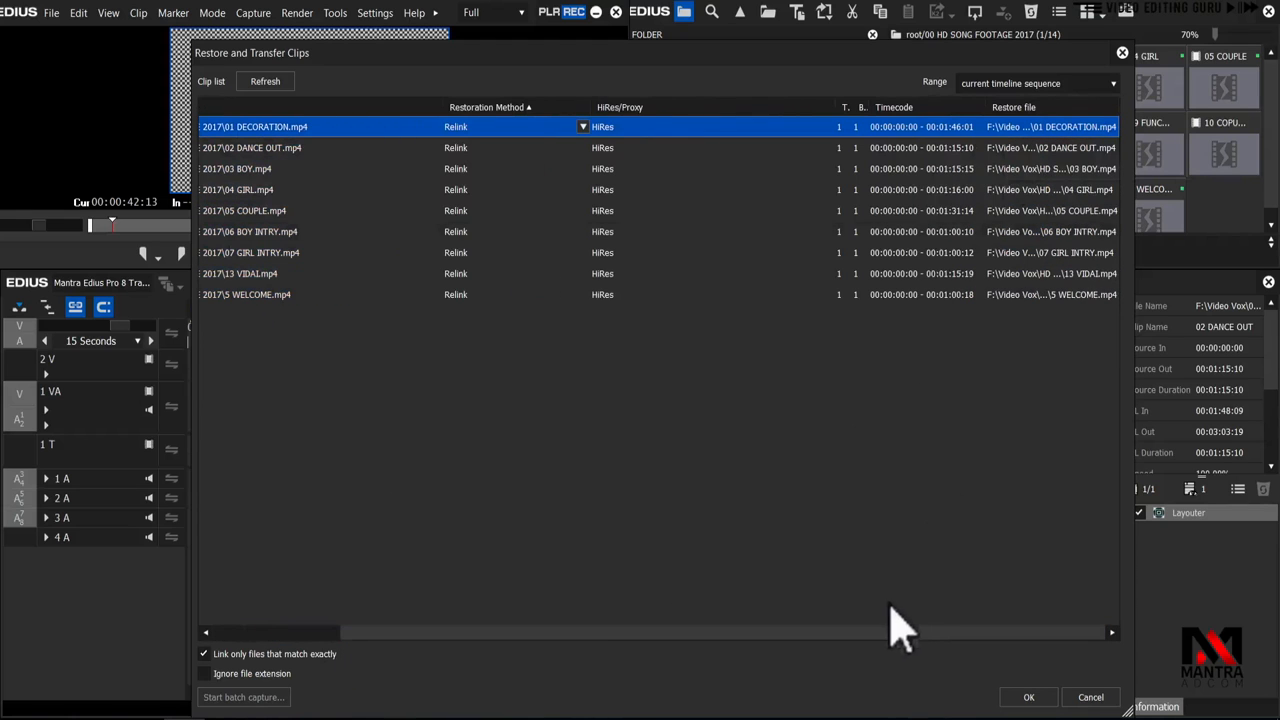
left_click_drag(858, 634, 505, 590)
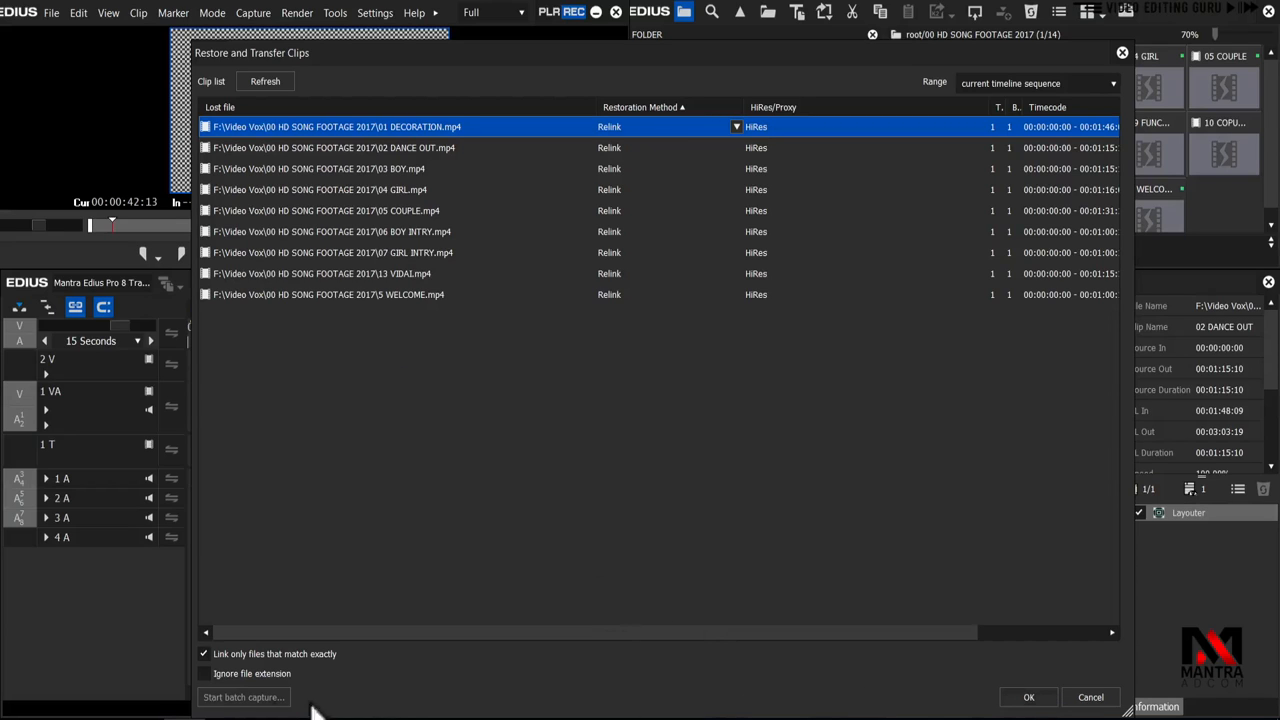
- Toggle the option to ignore file extensions, apply the clip restoration, and close the restore method prompt
left_click(205, 674)
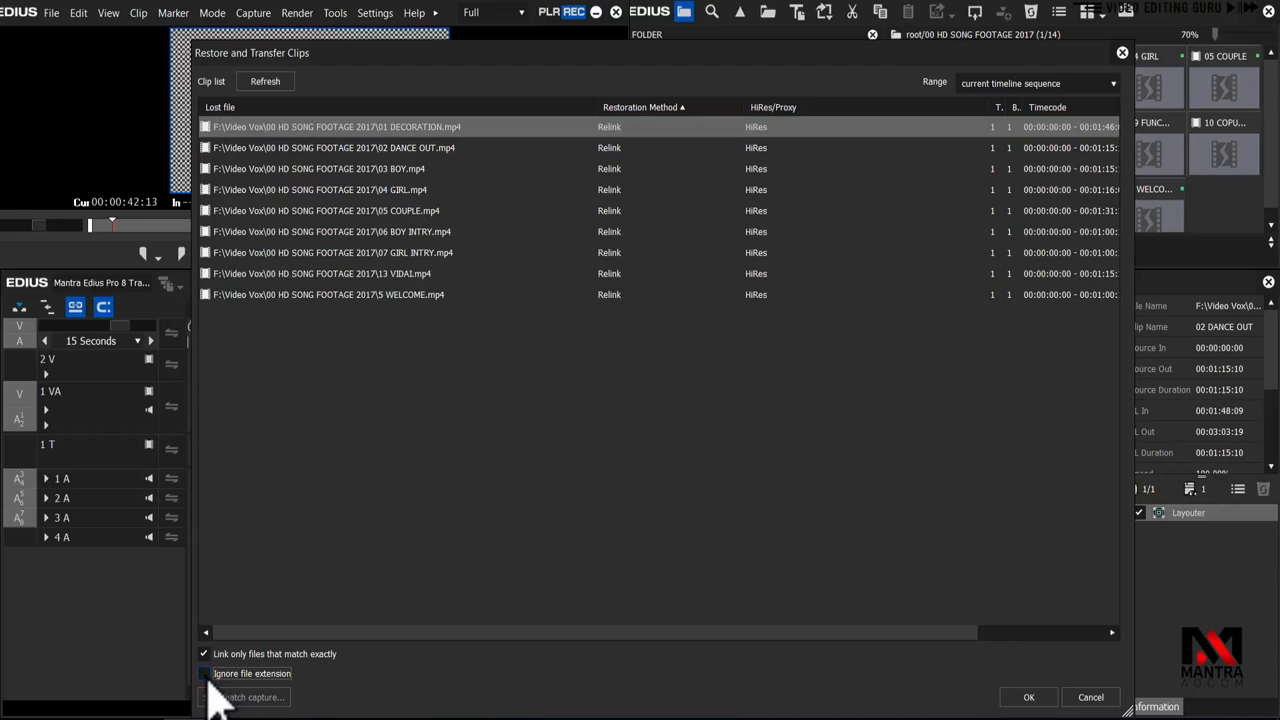
left_click(1033, 697)
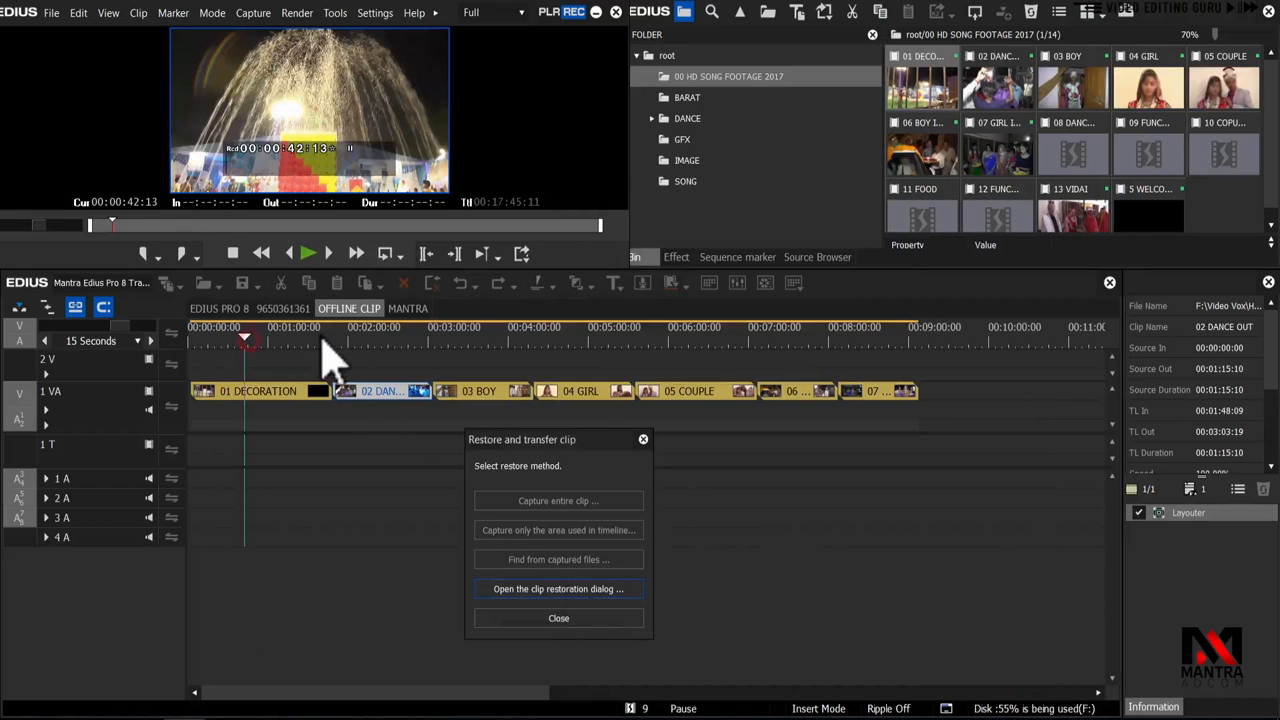
left_click(558, 618)
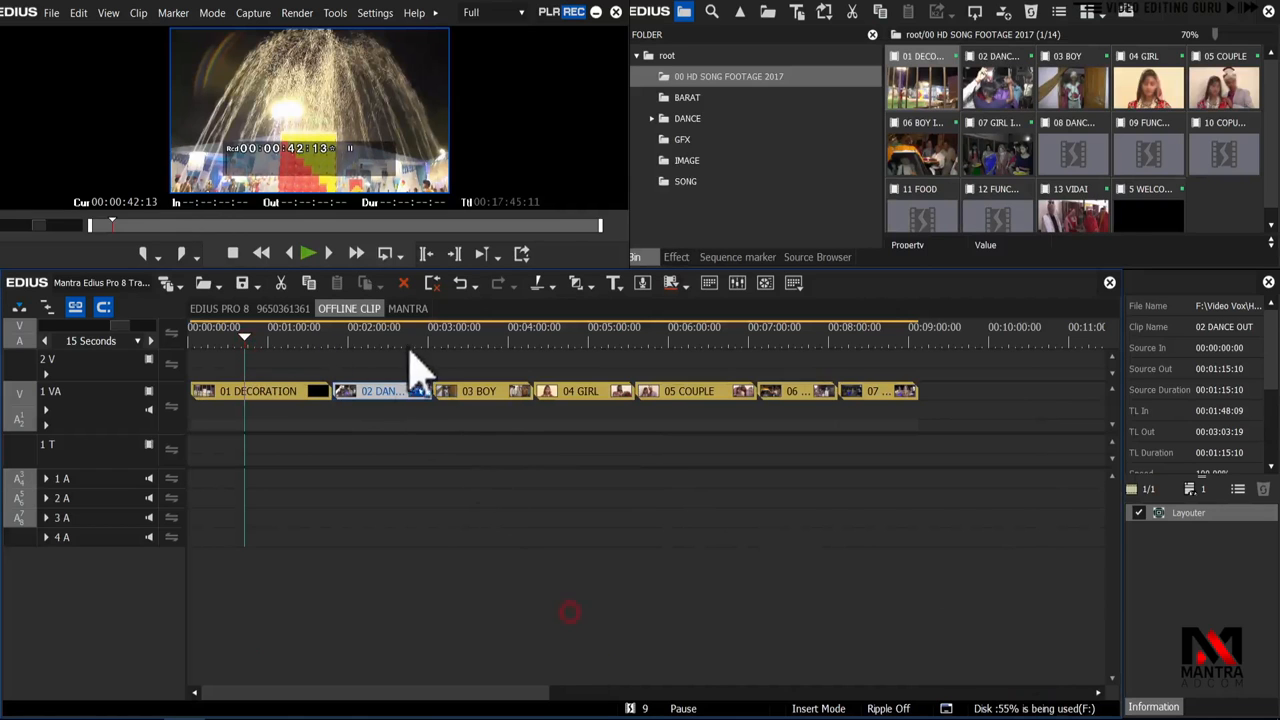
- Scrub through the OFFLINE CLIP sequence and back to 01 DECORATION to check the footage of the restored clips
left_click(410, 338)
left_click(563, 338)
left_click_drag(586, 336, 246, 402)
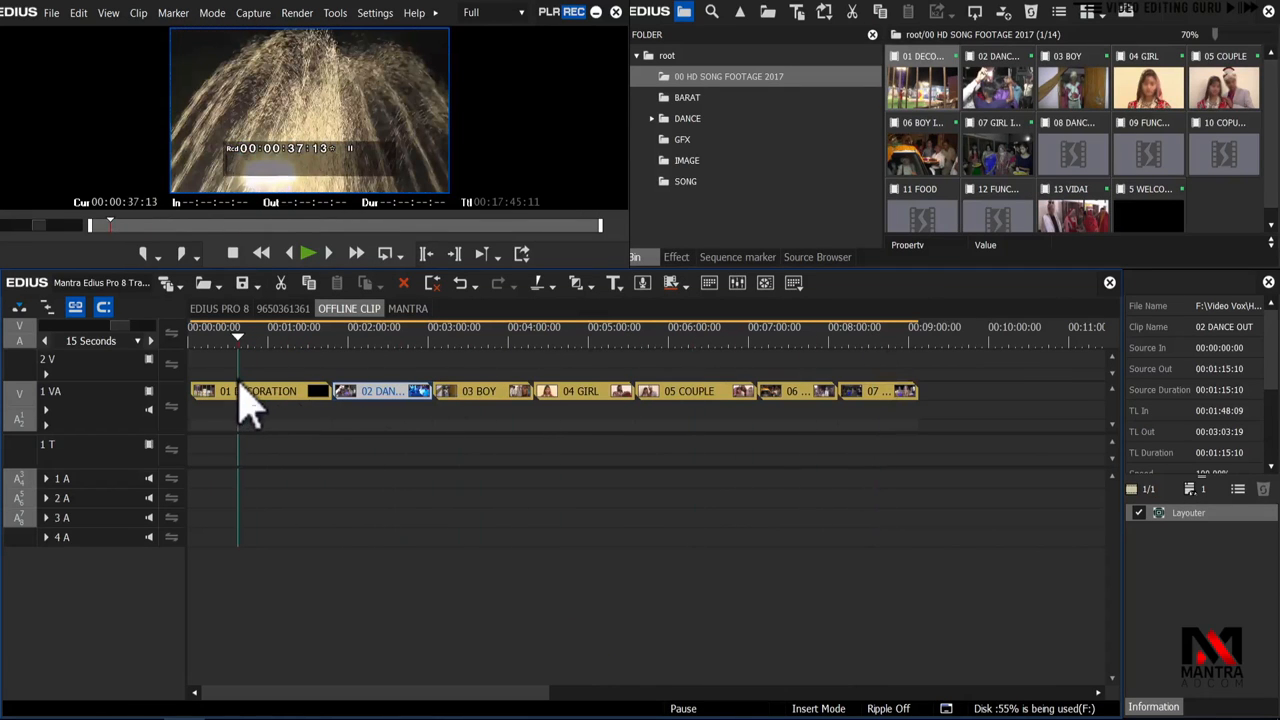